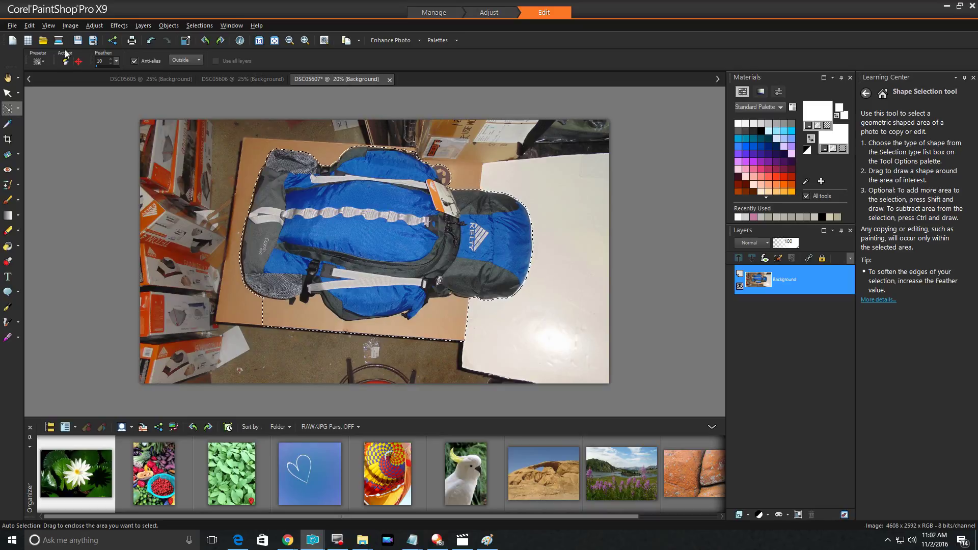
- Copy the selected backpack to the clipboard, remove the selection and clear the whole photo to white
click(30, 26)
click(47, 121)
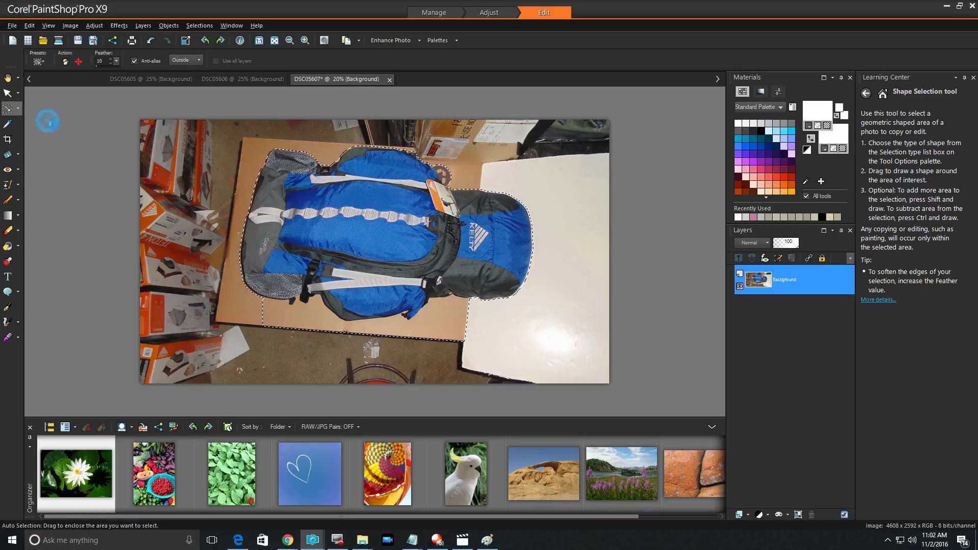
click(548, 317)
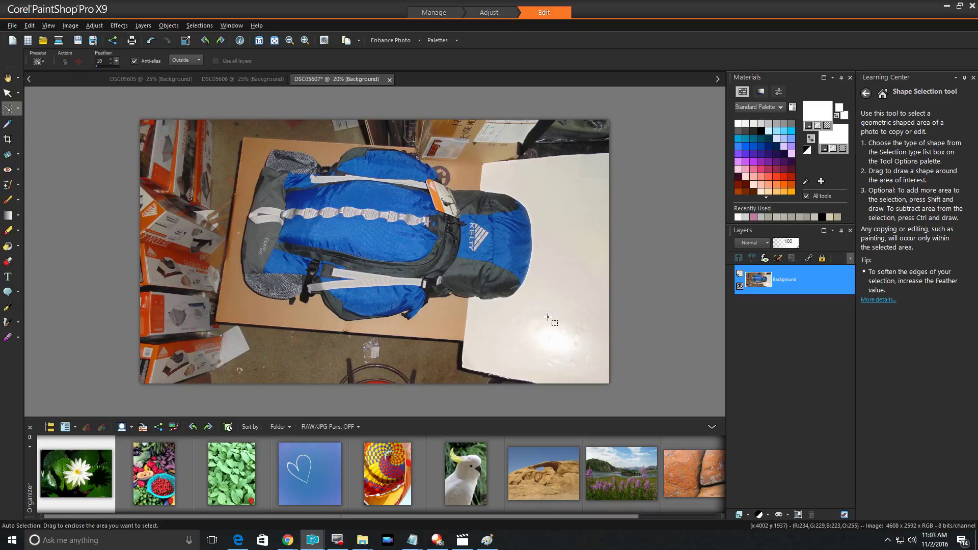
key(Delete)
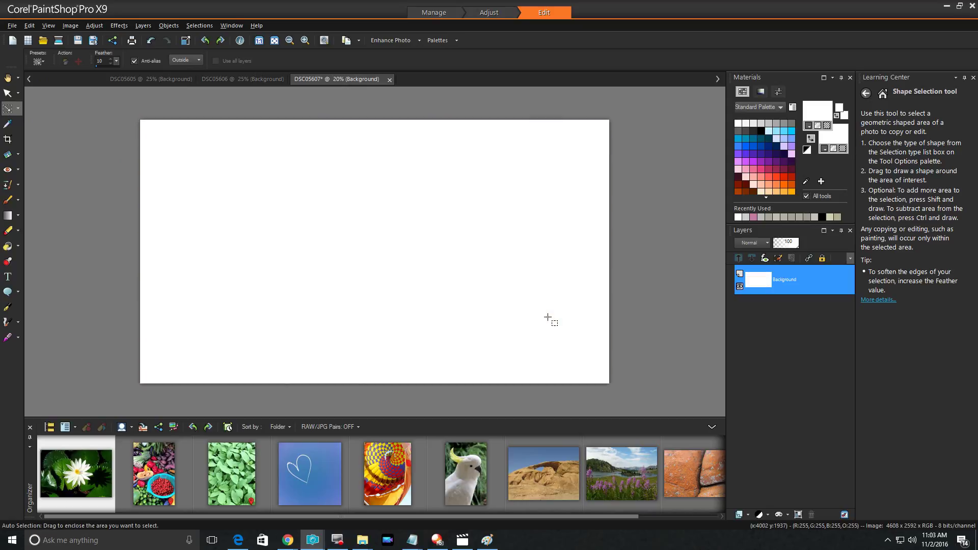
- Paste the copied backpack as a new image
click(29, 25)
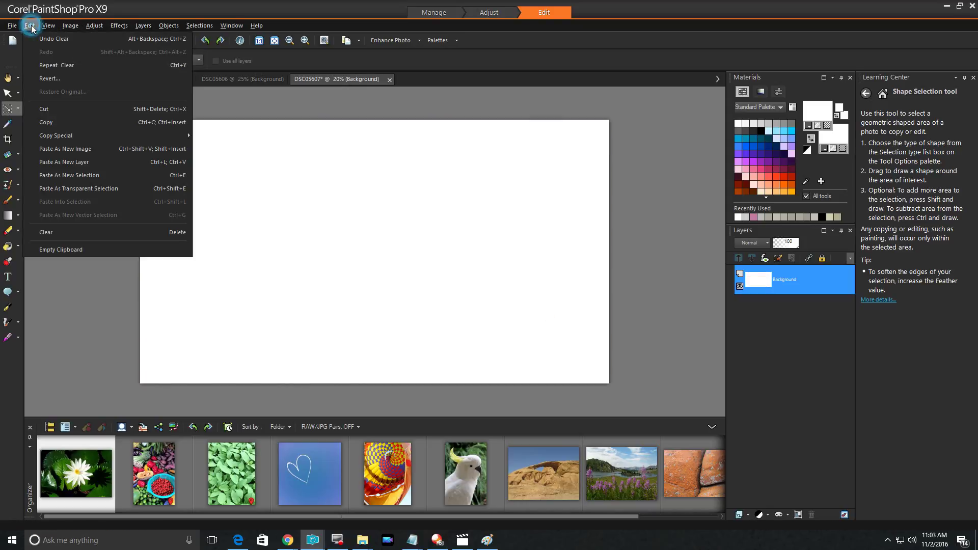
click(86, 148)
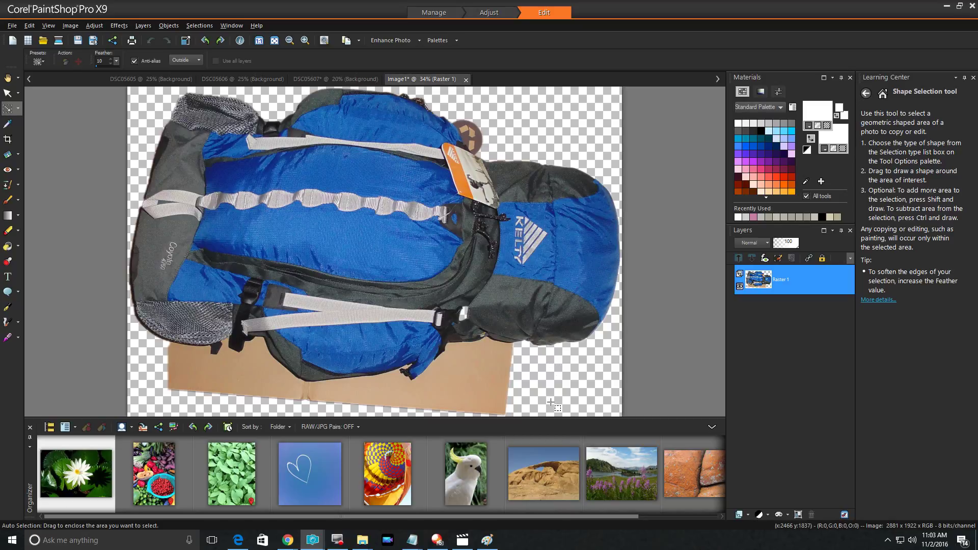
scroll(552, 403, down, 1)
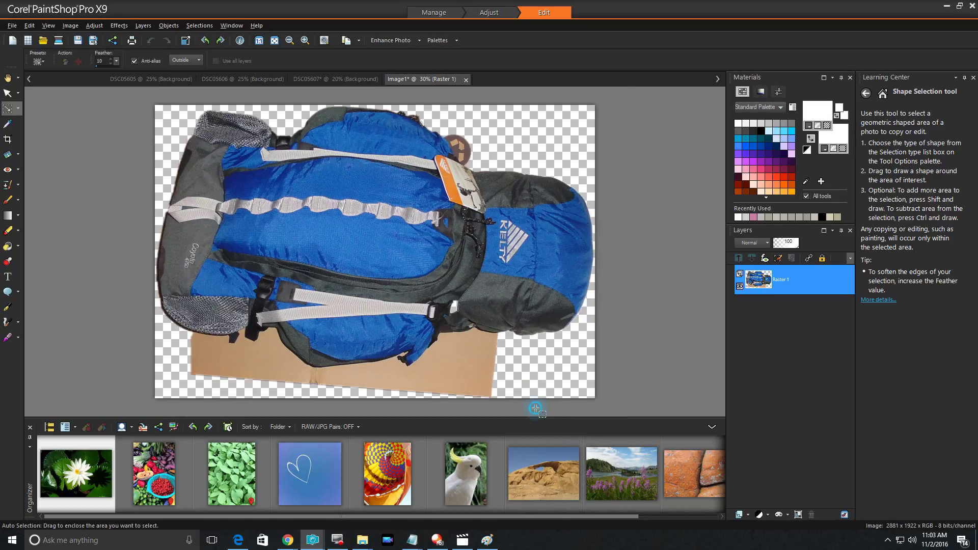
- Try to isolate the leftover cardboard below the backpack with Auto Selection, and discard the pasted image without saving
drag(535, 409, 381, 328)
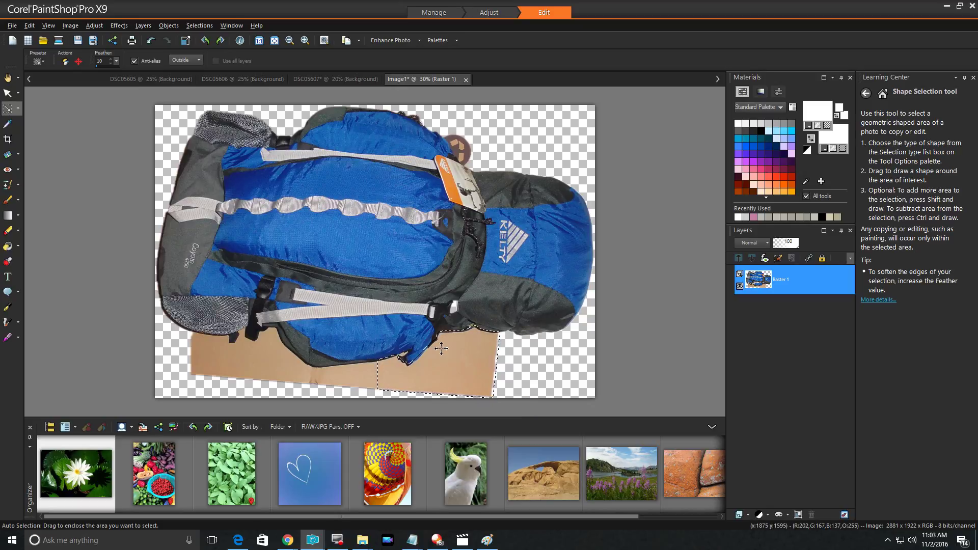
scroll(441, 348, down, 2)
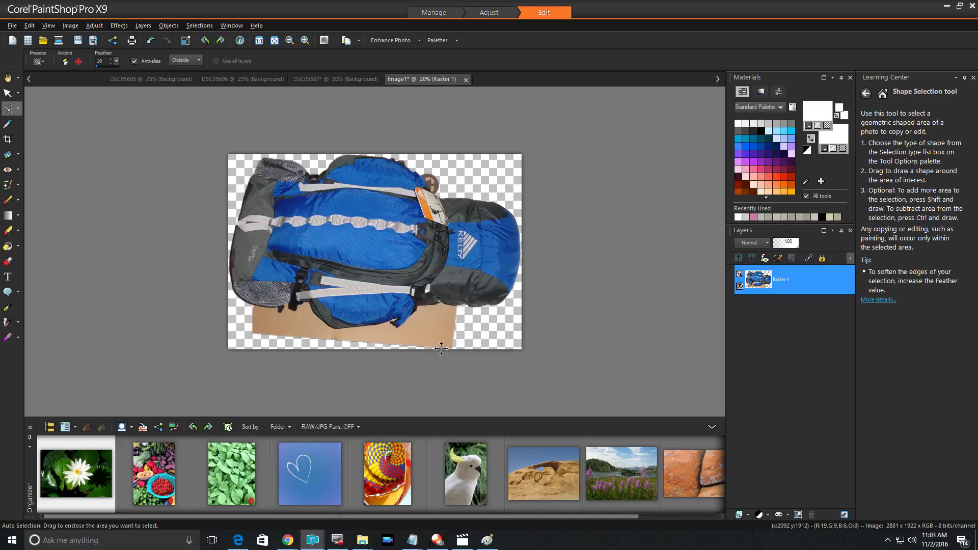
scroll(441, 348, up, 3)
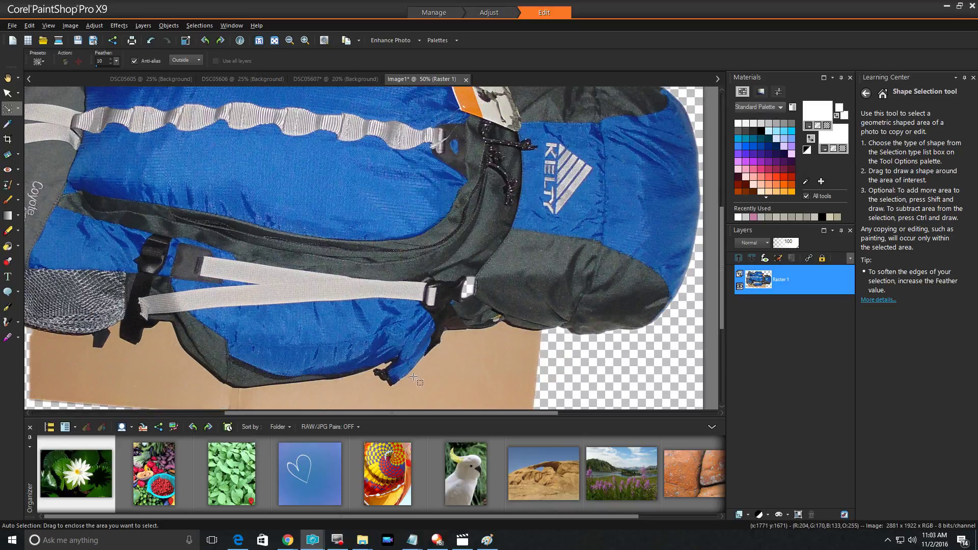
scroll(292, 340, down, 3)
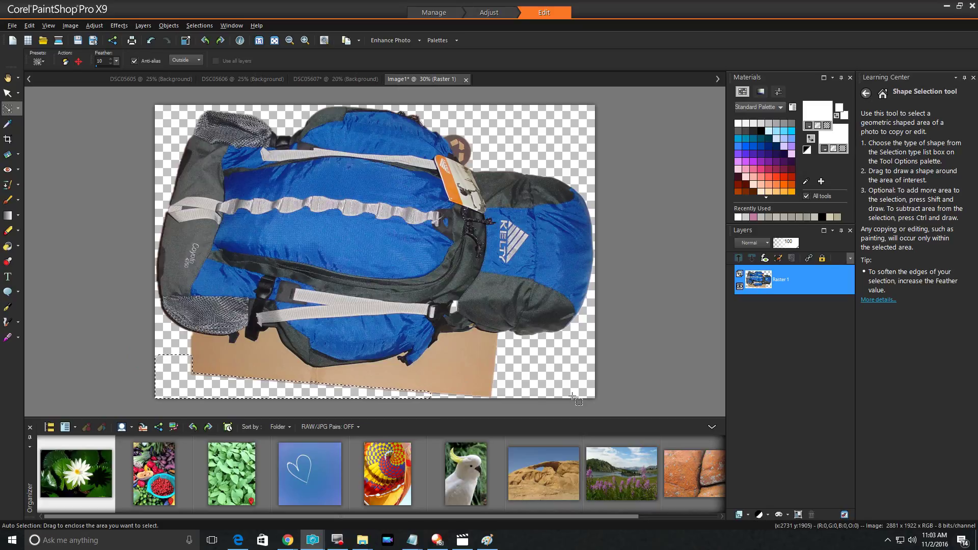
drag(528, 405, 278, 362)
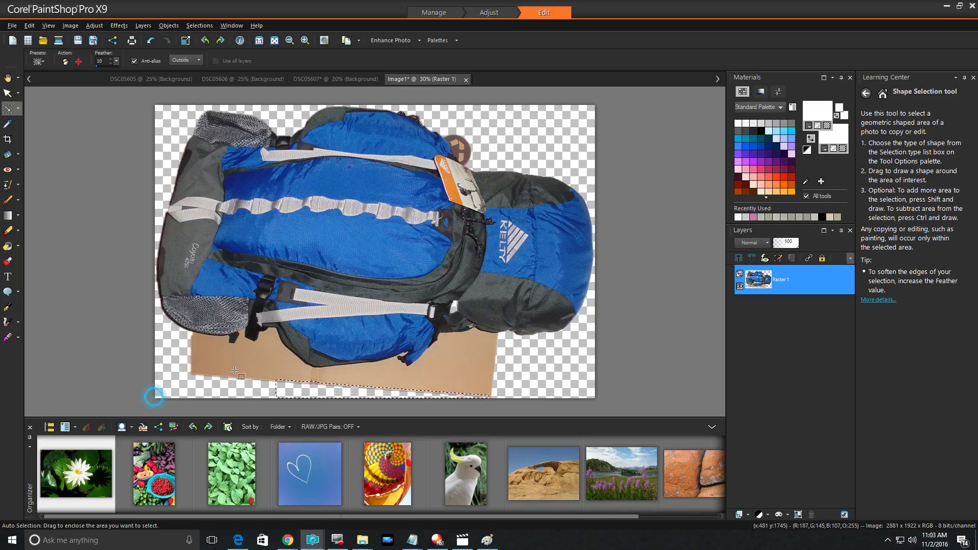
drag(142, 400, 347, 365)
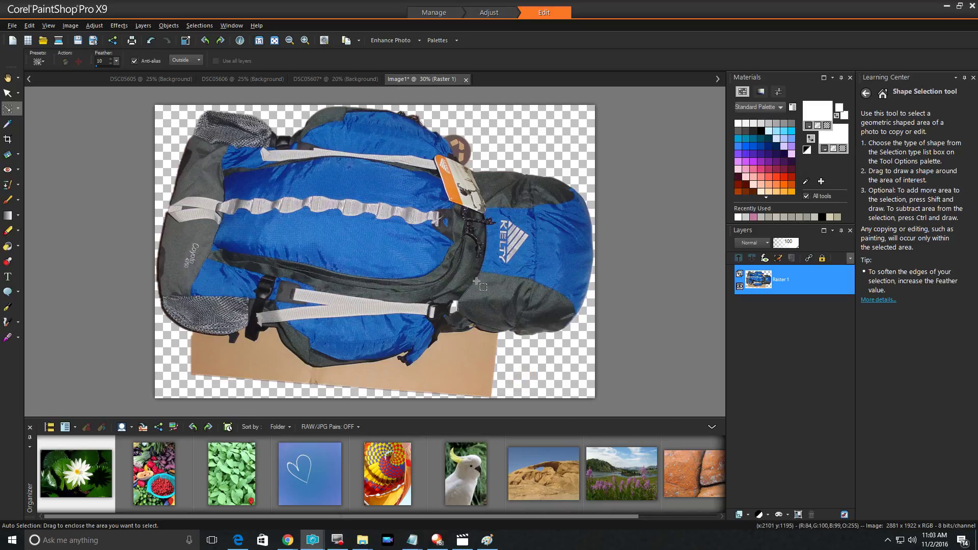
click(466, 79)
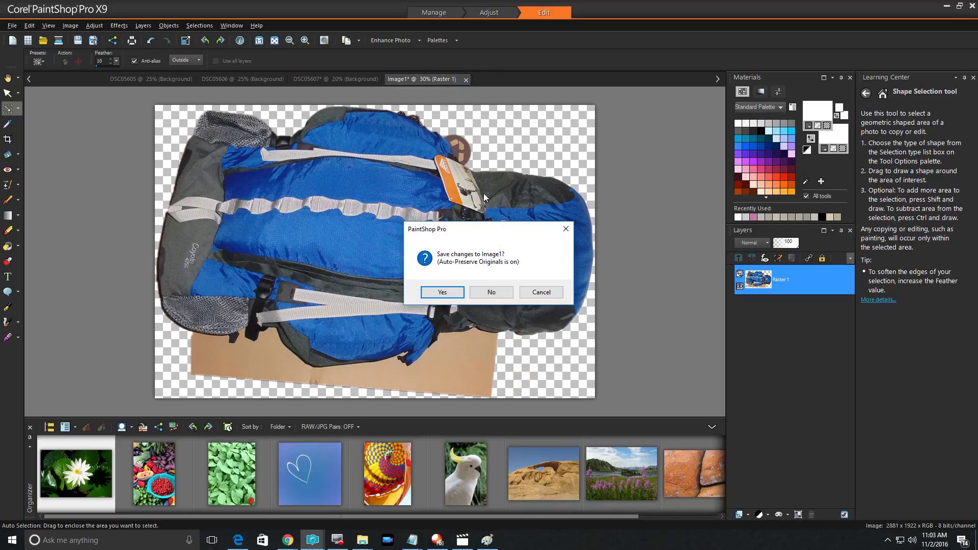
click(492, 293)
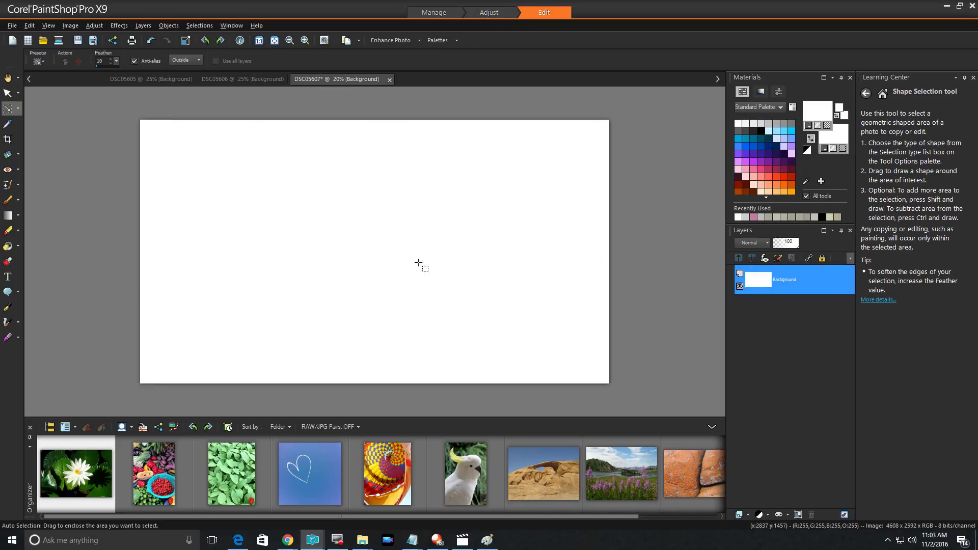
- Paste the copied backpack as a new layer on the white photo and rotate the picture 90 degrees left
click(28, 25)
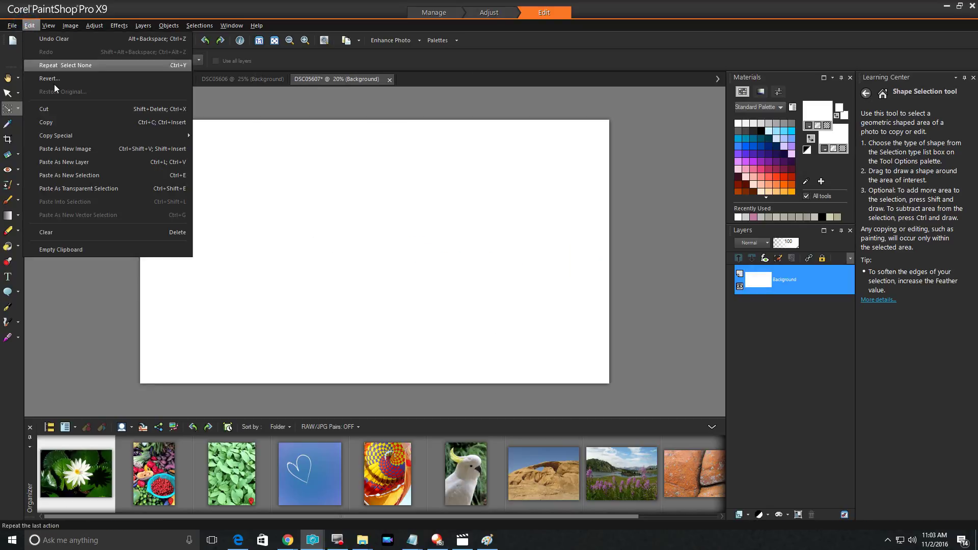
click(82, 161)
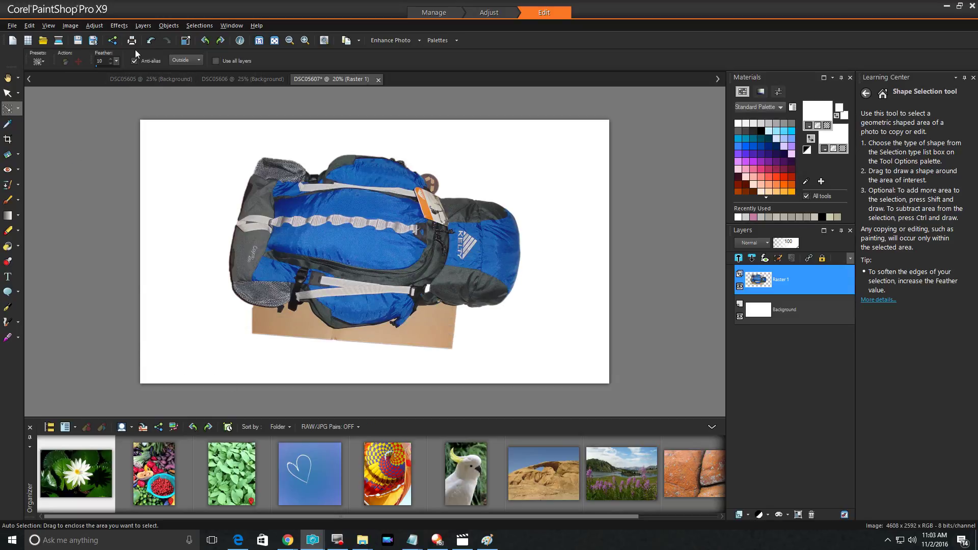
click(204, 41)
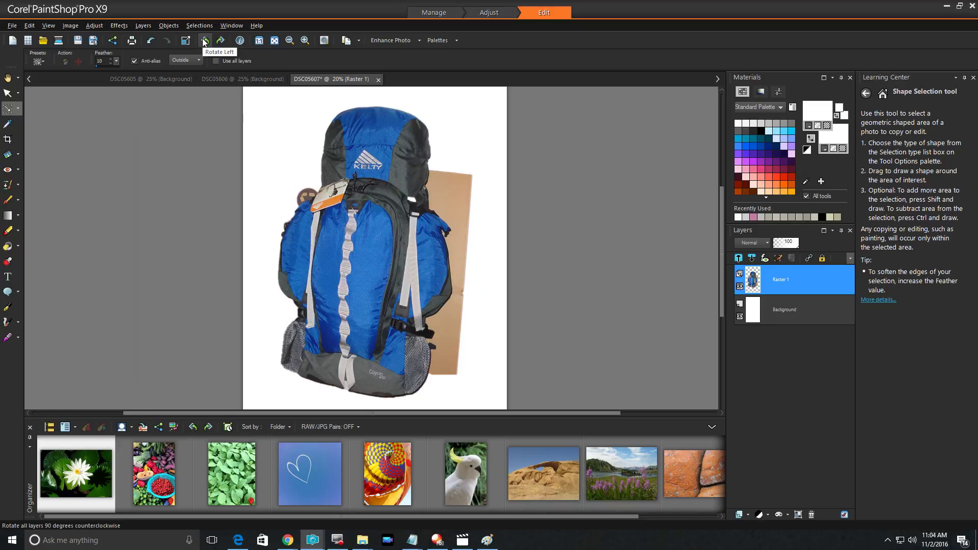
- Straighten the backpack by free-rotating all layers 1.00 degree to the left twice
click(71, 26)
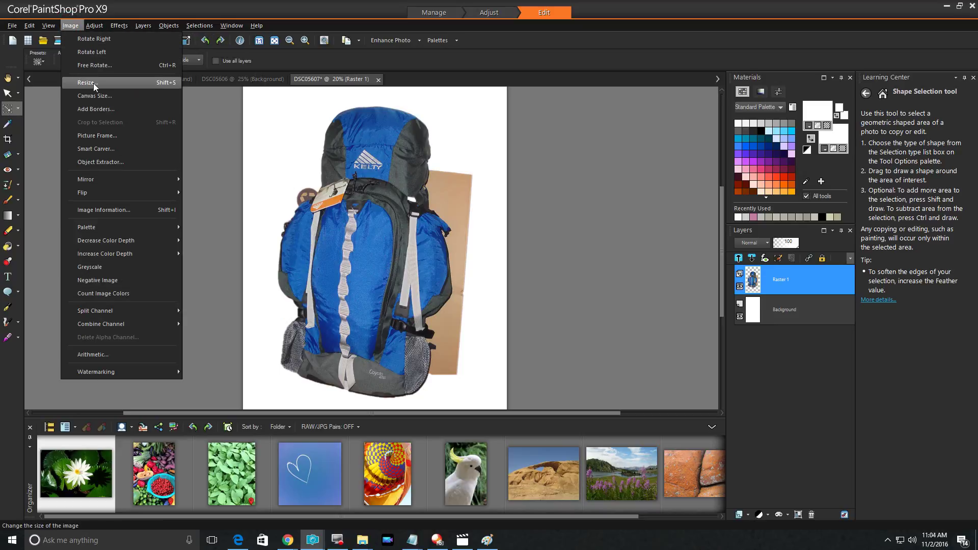
click(106, 65)
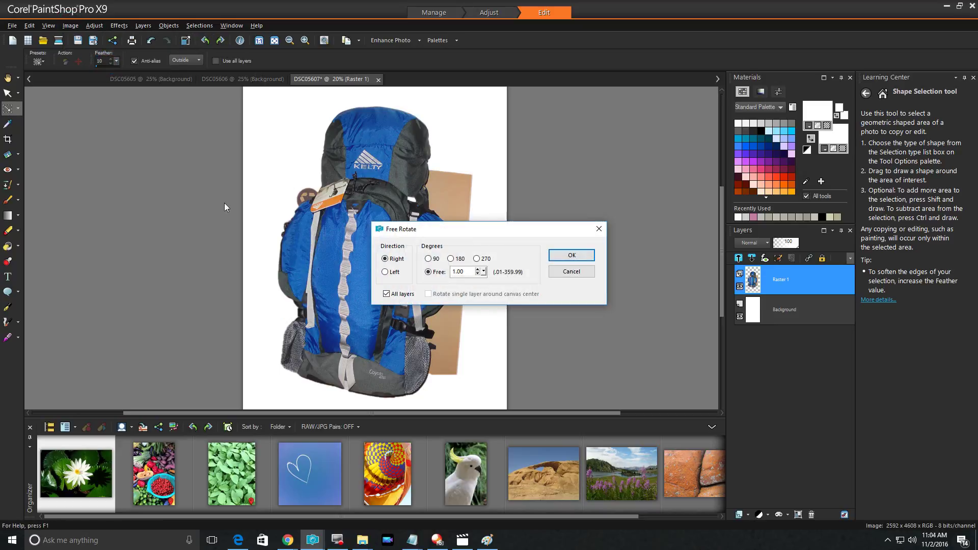
click(385, 272)
click(572, 256)
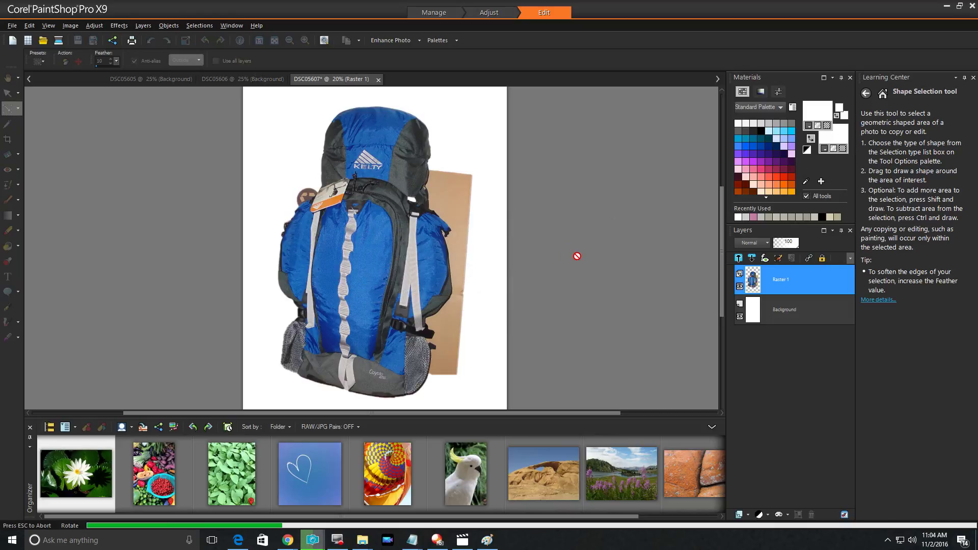
click(70, 27)
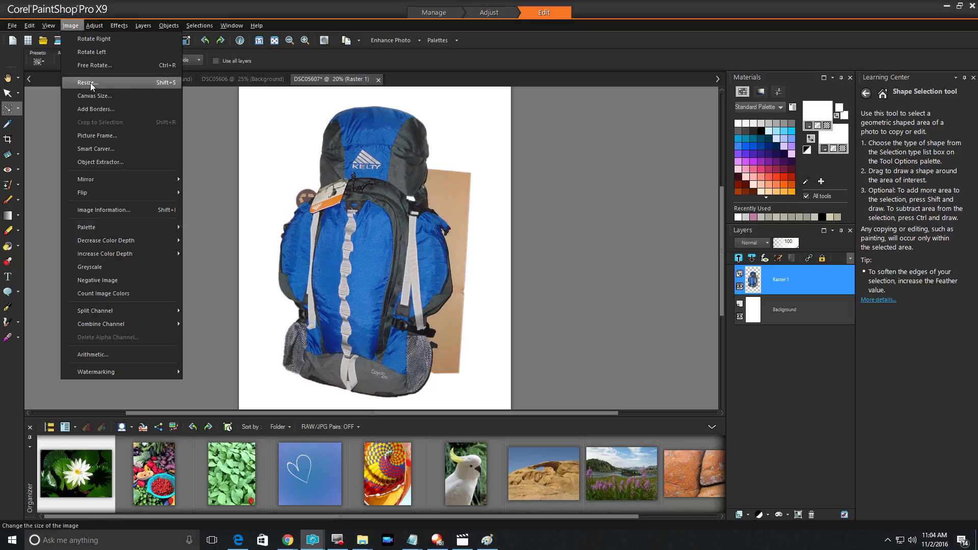
click(101, 65)
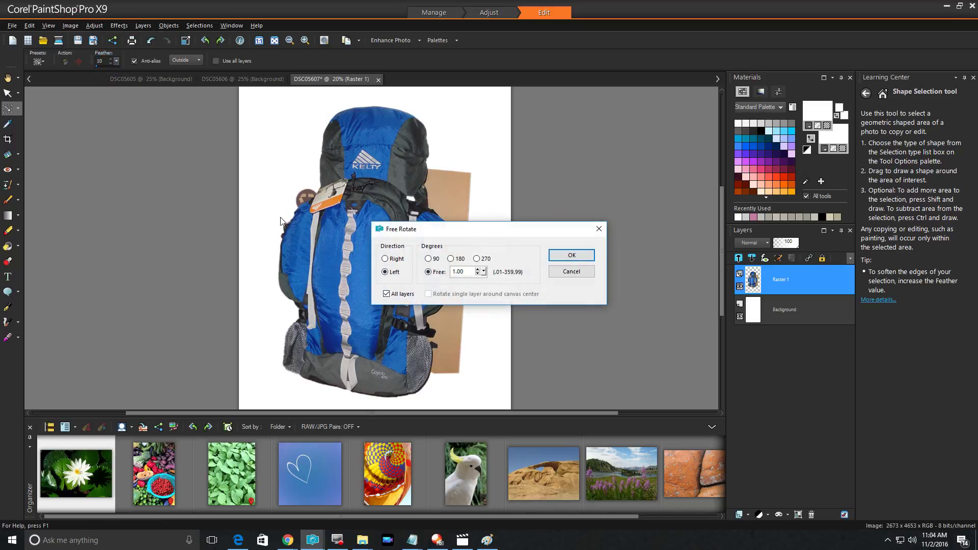
click(568, 255)
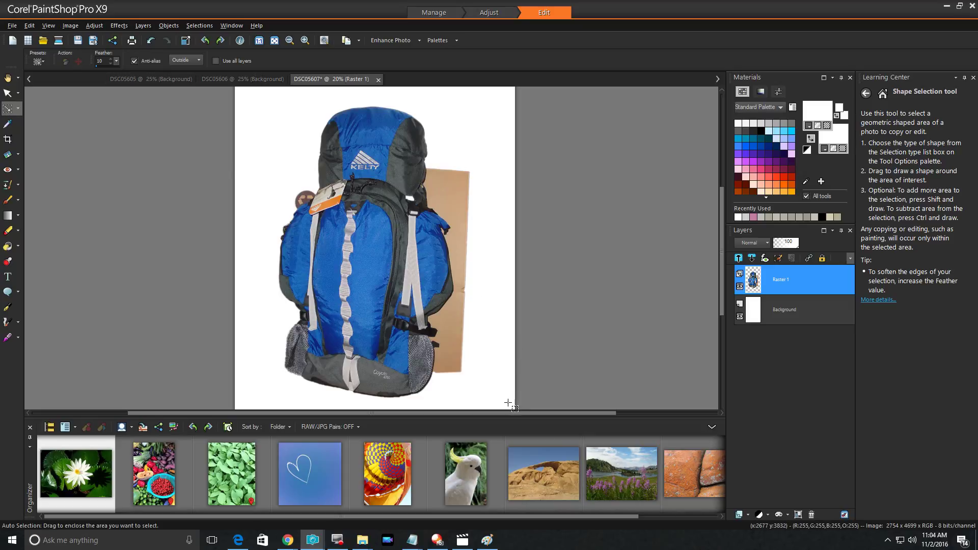
- Try Auto Selection around the leftover cardboard beside the backpack, inspect its outline and remove the selection
drag(508, 403, 423, 122)
scroll(486, 244, up, 3)
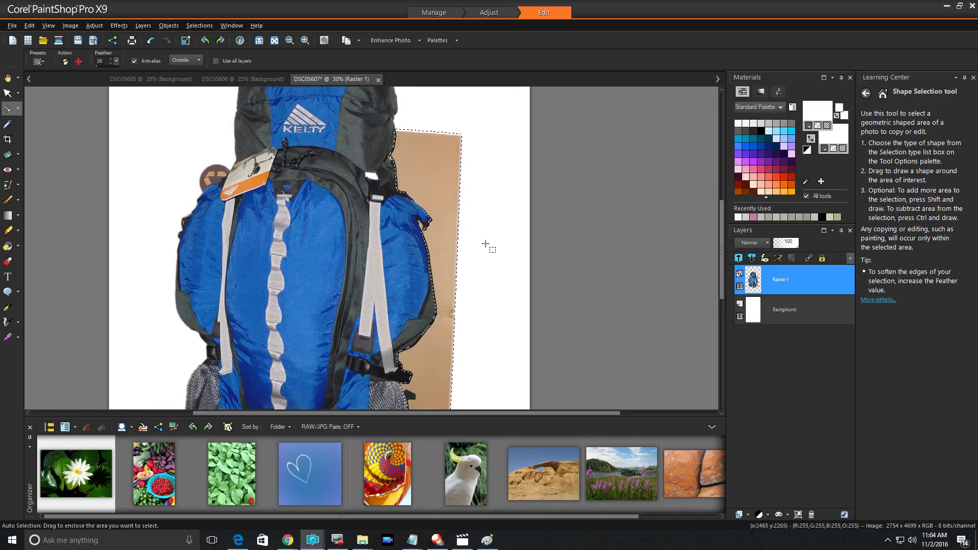
scroll(486, 244, up, 1)
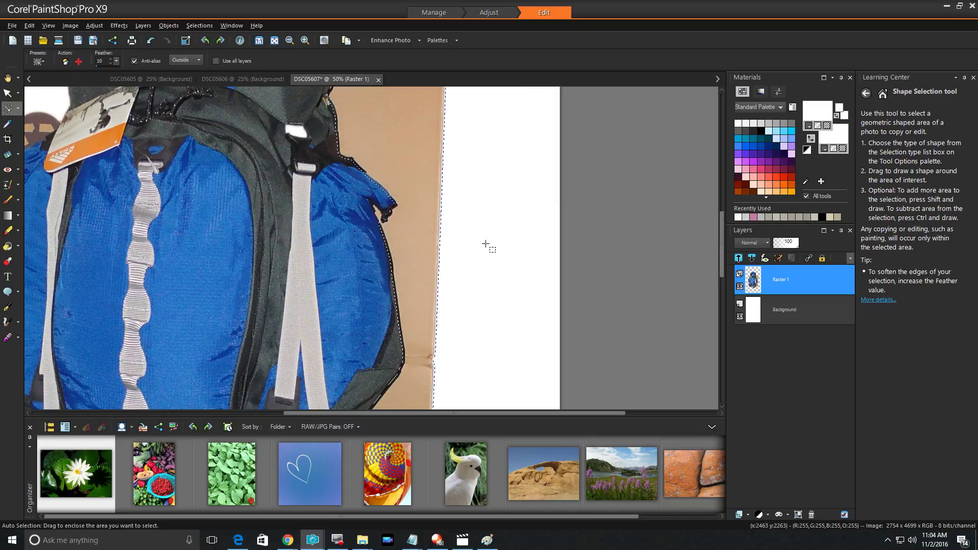
click(485, 244)
scroll(486, 244, down, 1)
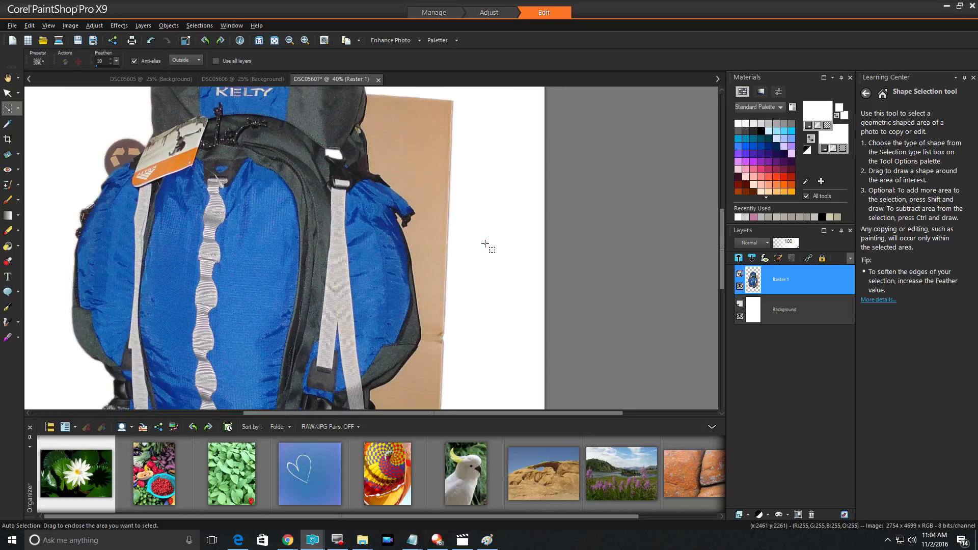
scroll(485, 244, down, 1)
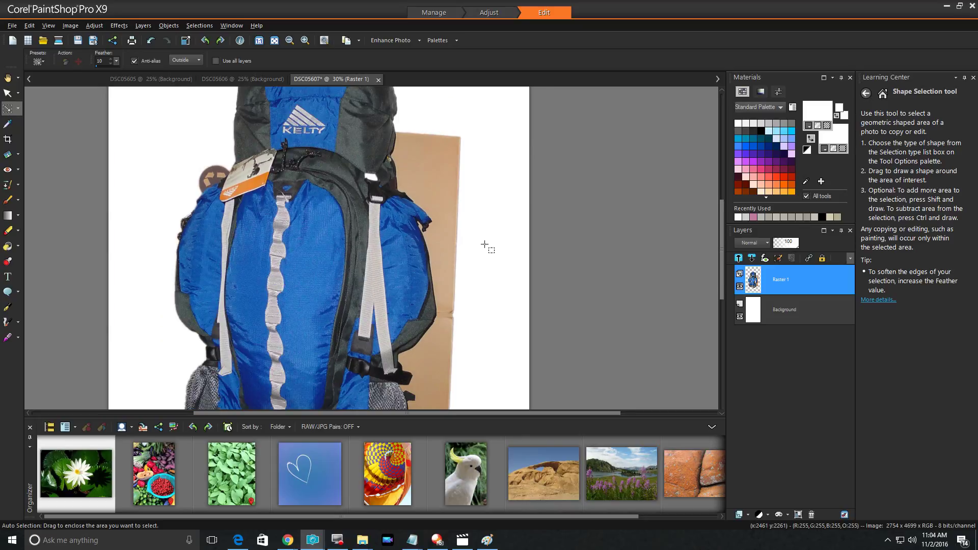
- Paint white over the cardboard along the backpack's upper right edge down to the side pocket, using a size 38 Paint Brush
scroll(487, 246, up, 5)
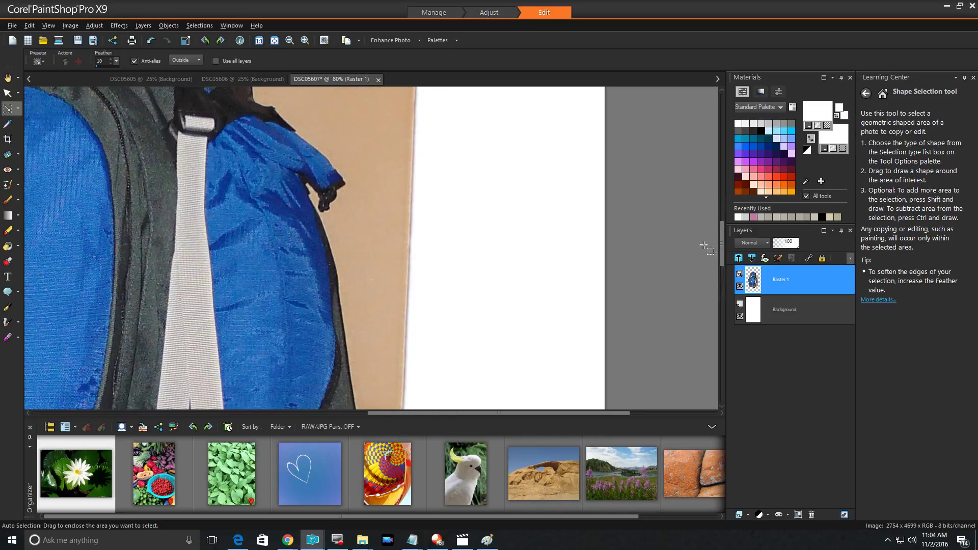
drag(719, 243, 720, 210)
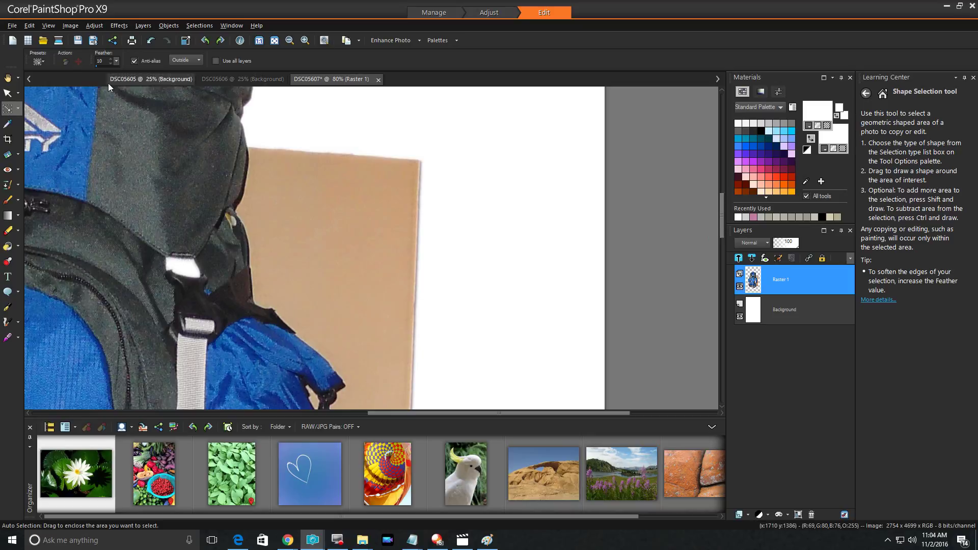
click(8, 200)
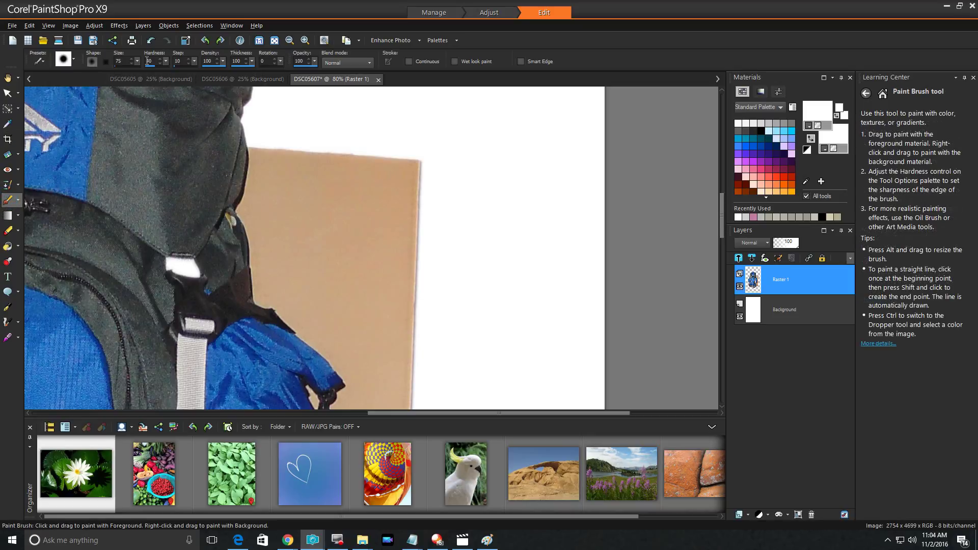
drag(139, 64, 136, 62)
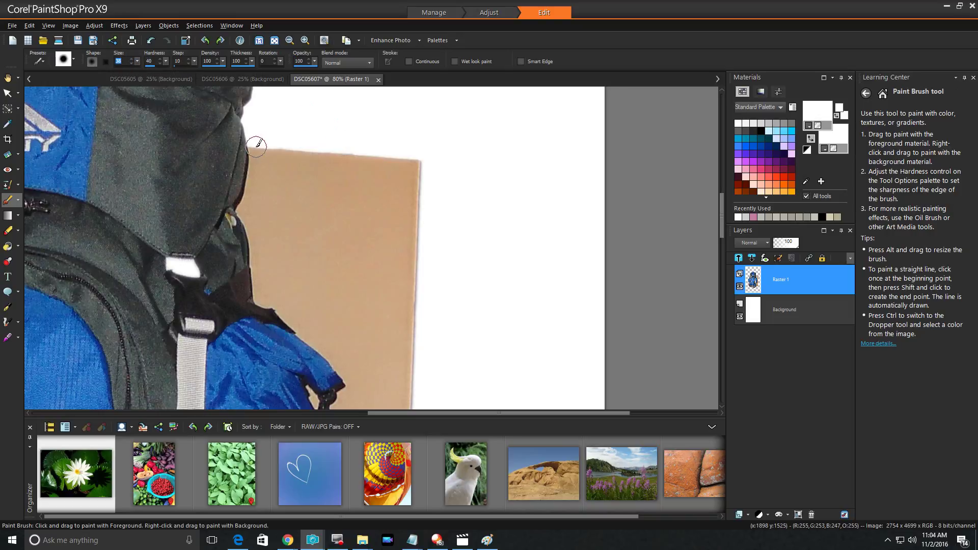
mouse_move(258, 145)
mouse_down()
mouse_move(247, 208)
mouse_move(263, 294)
mouse_move(344, 364)
mouse_move(356, 387)
mouse_move(343, 402)
mouse_up()
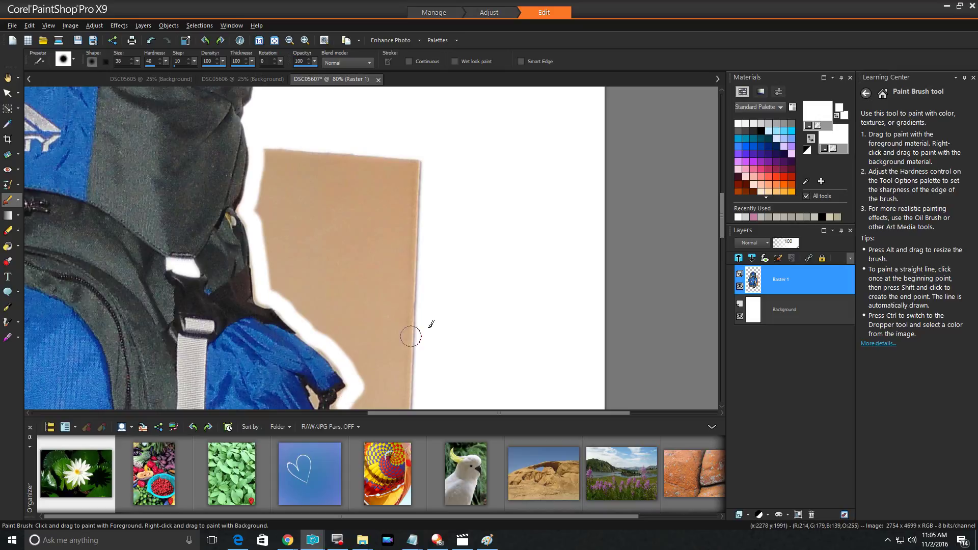
- Paint white over the cardboard around the right side pocket's tip and down the blue pocket's outer edge
drag(720, 215, 721, 237)
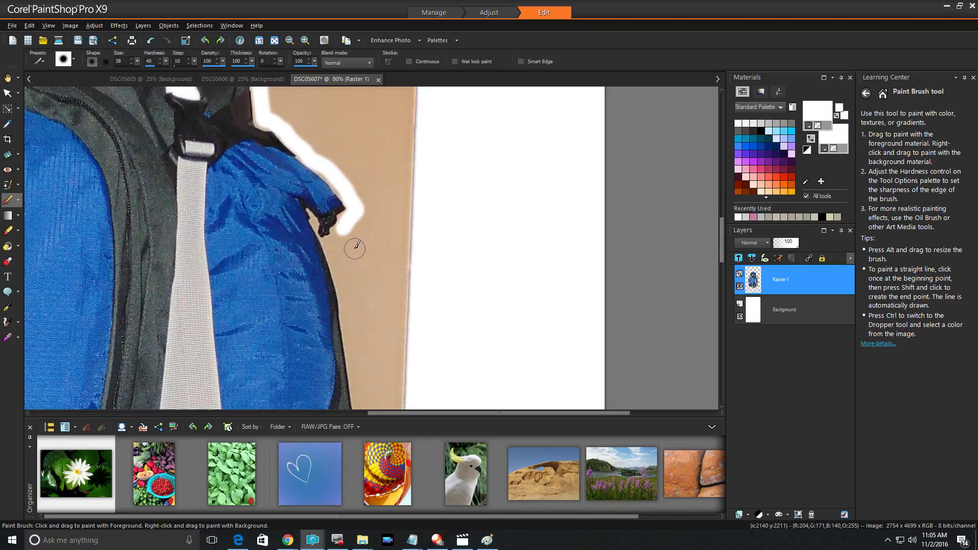
mouse_move(346, 217)
mouse_down()
mouse_move(349, 195)
mouse_move(334, 178)
mouse_up()
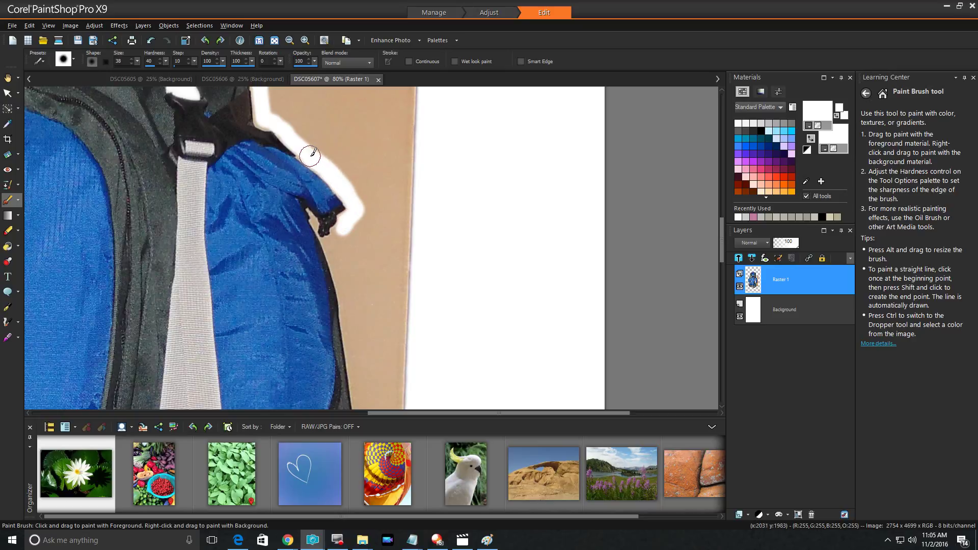
drag(305, 152, 305, 152)
drag(269, 121, 262, 106)
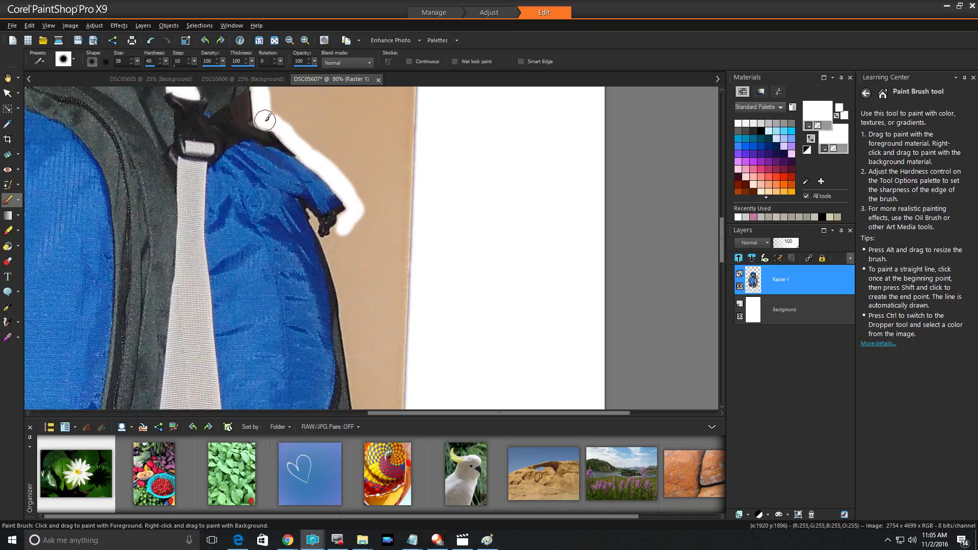
drag(265, 121, 344, 171)
drag(370, 214, 336, 237)
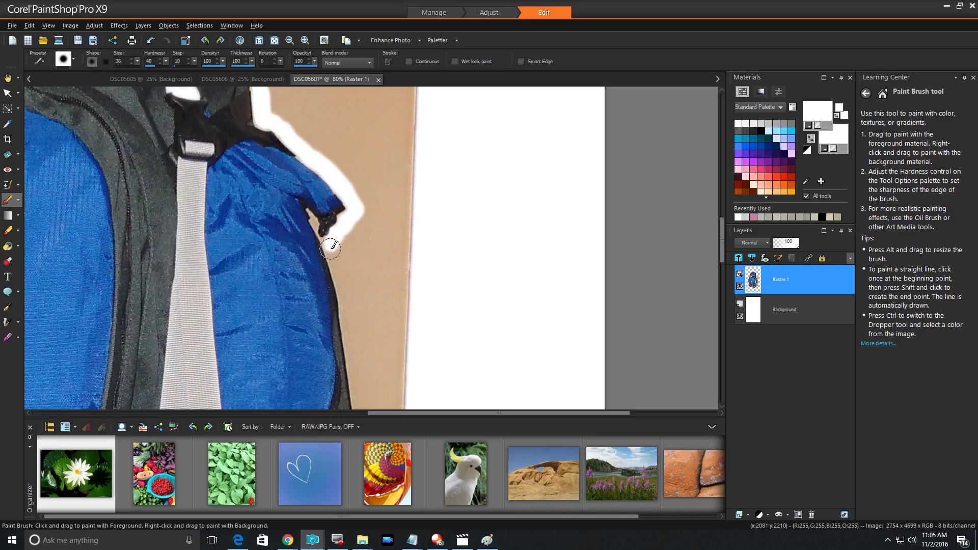
drag(331, 248, 359, 409)
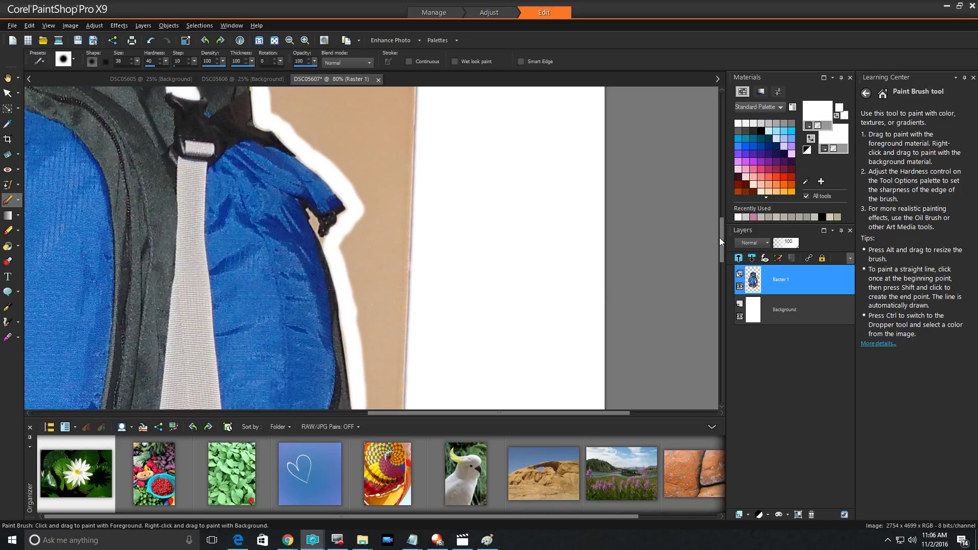
- Paint white along the backpack's lower right contour, around the dark corner panel and down to the end of the black strap
drag(720, 235, 724, 268)
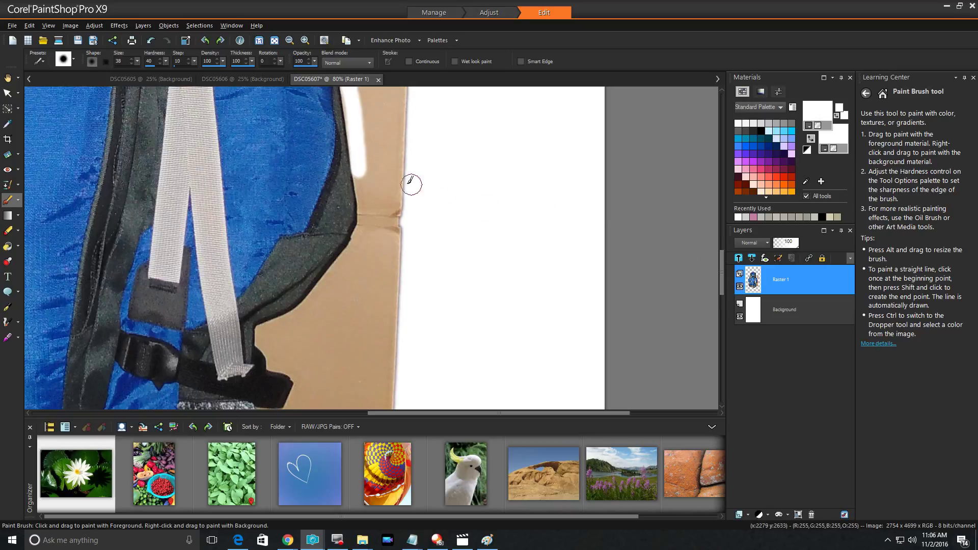
drag(362, 172, 355, 248)
mouse_move(353, 250)
mouse_down()
mouse_move(323, 294)
mouse_move(270, 330)
mouse_up()
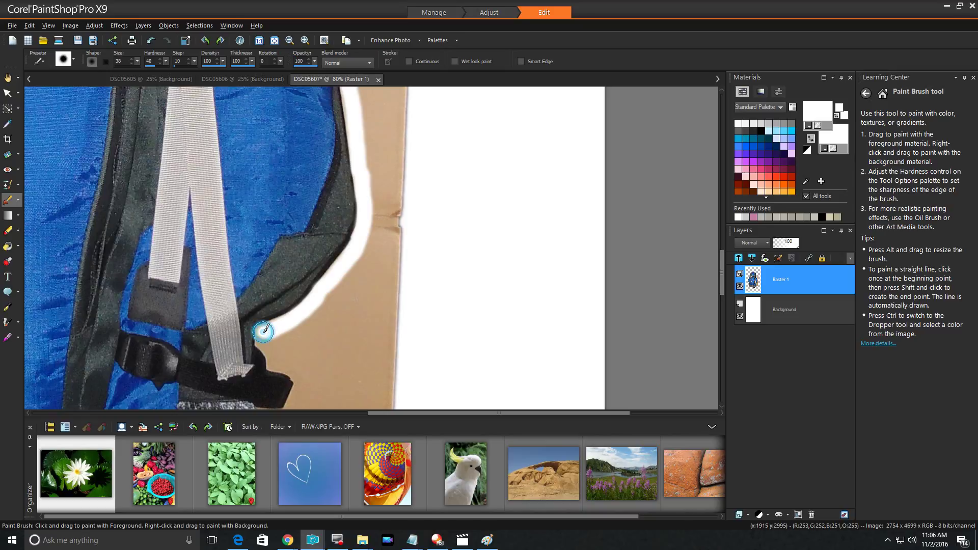
mouse_move(271, 329)
mouse_down()
mouse_move(243, 369)
mouse_move(276, 332)
mouse_move(263, 337)
mouse_move(274, 363)
mouse_move(298, 399)
mouse_up()
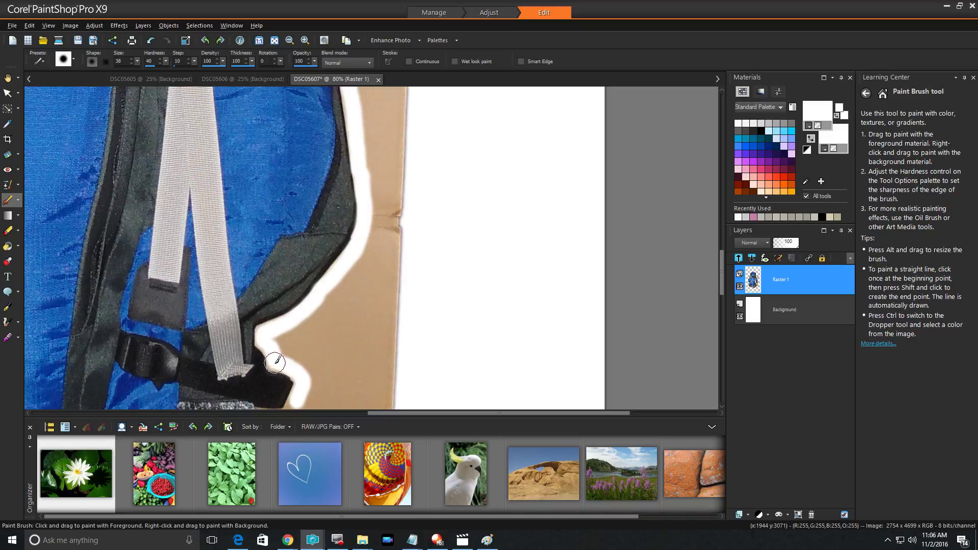
drag(275, 363, 270, 349)
- Paint white around the black strap ends and down the right mesh pocket's edge to the bottom of the cardboard
drag(723, 267, 723, 290)
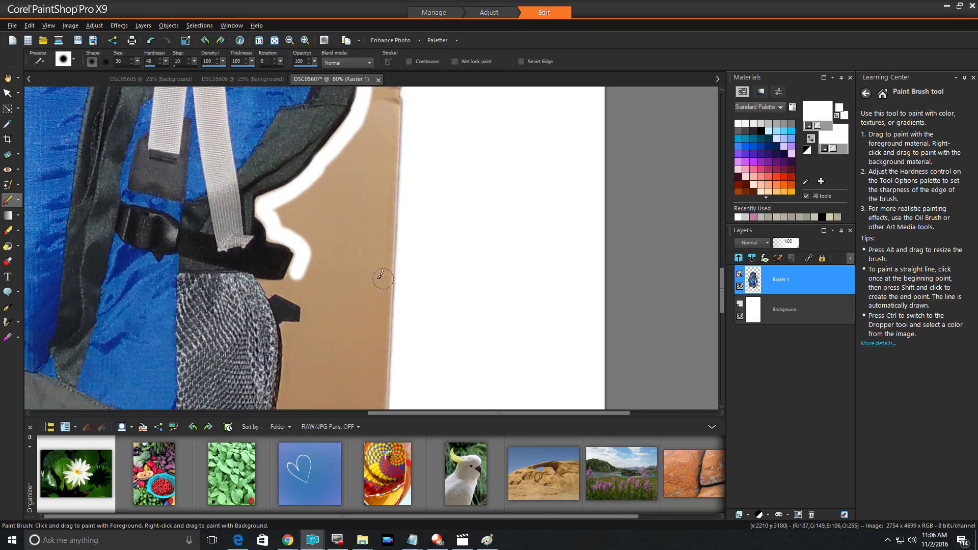
scroll(300, 274, down, 1)
scroll(296, 272, up, 1)
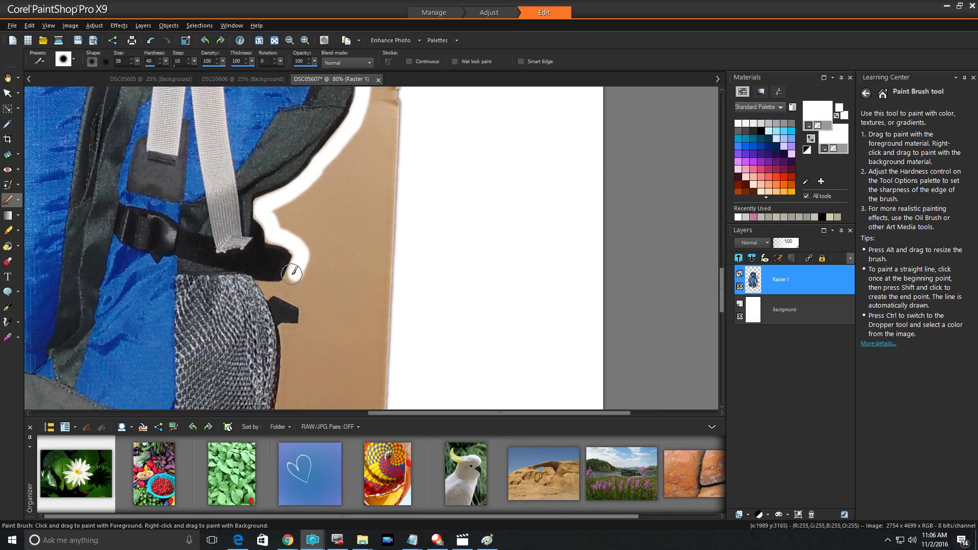
mouse_move(292, 274)
mouse_down()
mouse_move(266, 290)
mouse_move(300, 298)
mouse_move(308, 314)
mouse_move(285, 333)
mouse_move(295, 337)
mouse_move(285, 402)
mouse_up()
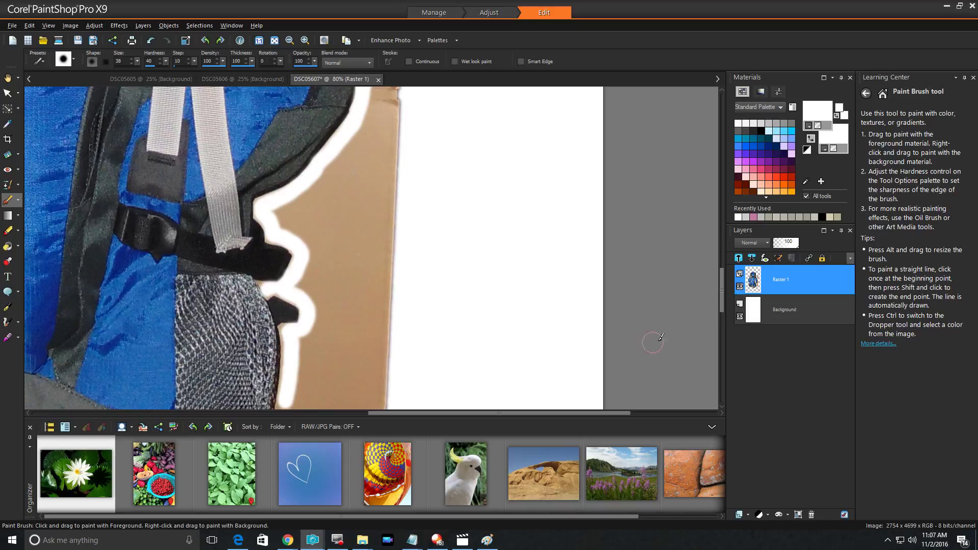
drag(723, 289, 722, 310)
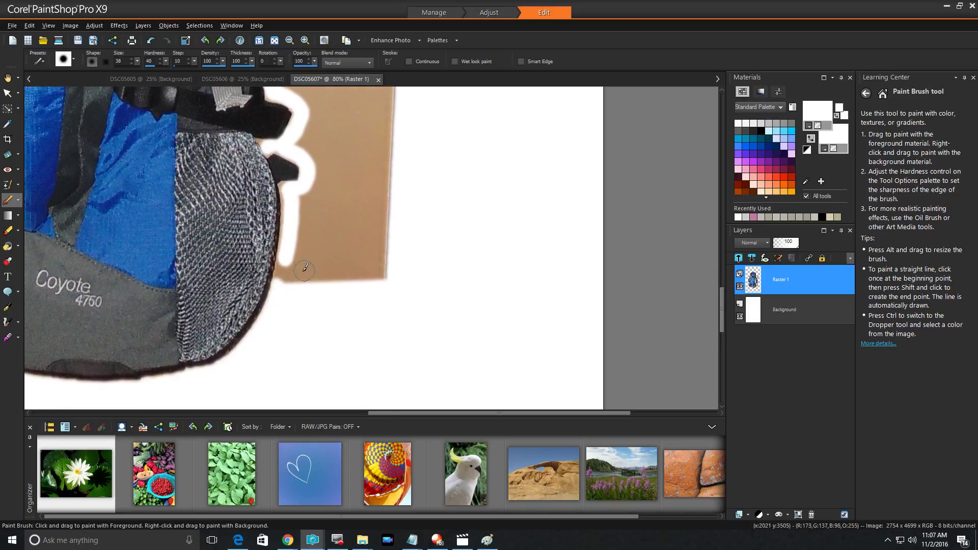
mouse_move(286, 258)
mouse_down()
mouse_move(280, 277)
mouse_move(275, 269)
mouse_move(284, 274)
mouse_up()
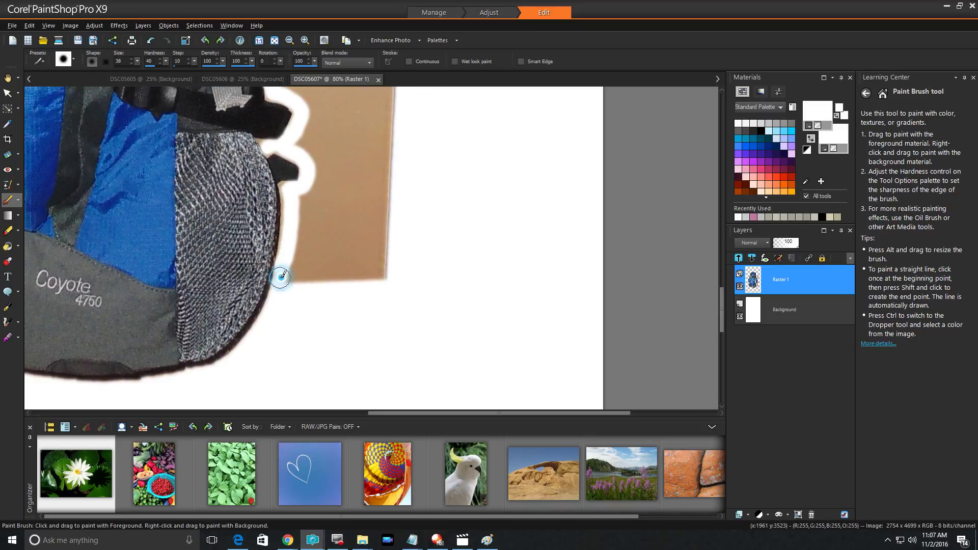
- Clean the left mesh pocket's outer edge with white and paint over the brown recycling emblem beside the hang tag
drag(482, 414, 277, 436)
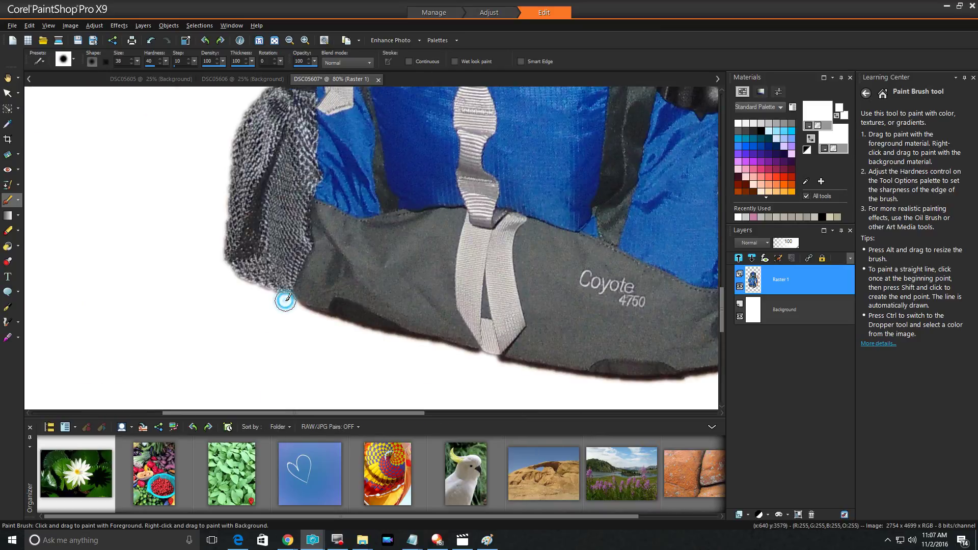
mouse_move(285, 300)
mouse_down()
mouse_move(230, 277)
mouse_move(217, 255)
mouse_move(226, 147)
mouse_move(255, 93)
mouse_up()
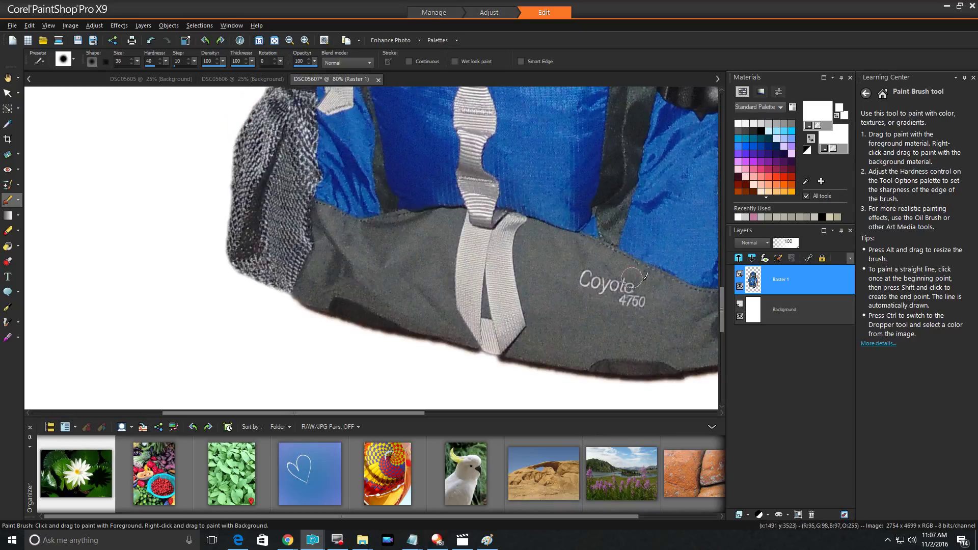
drag(720, 308, 725, 275)
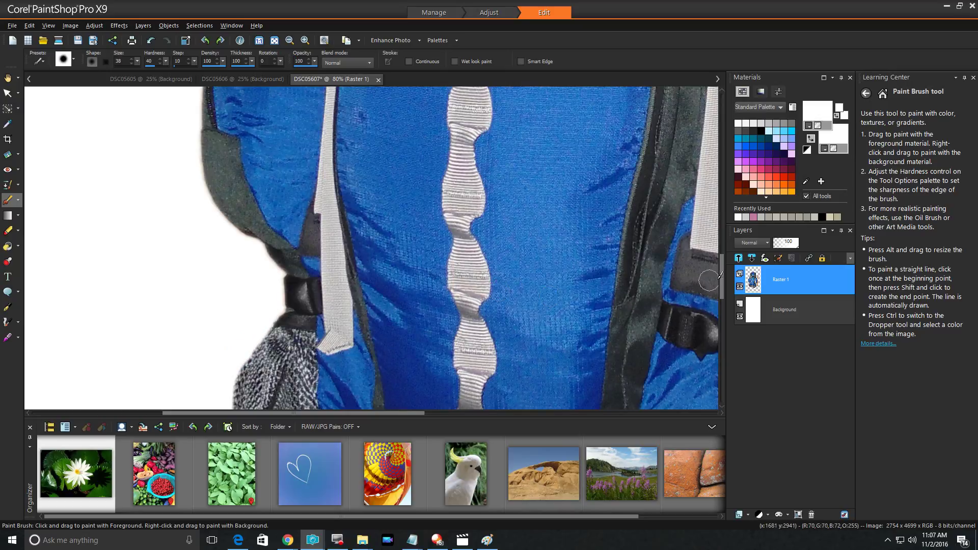
drag(722, 274, 722, 224)
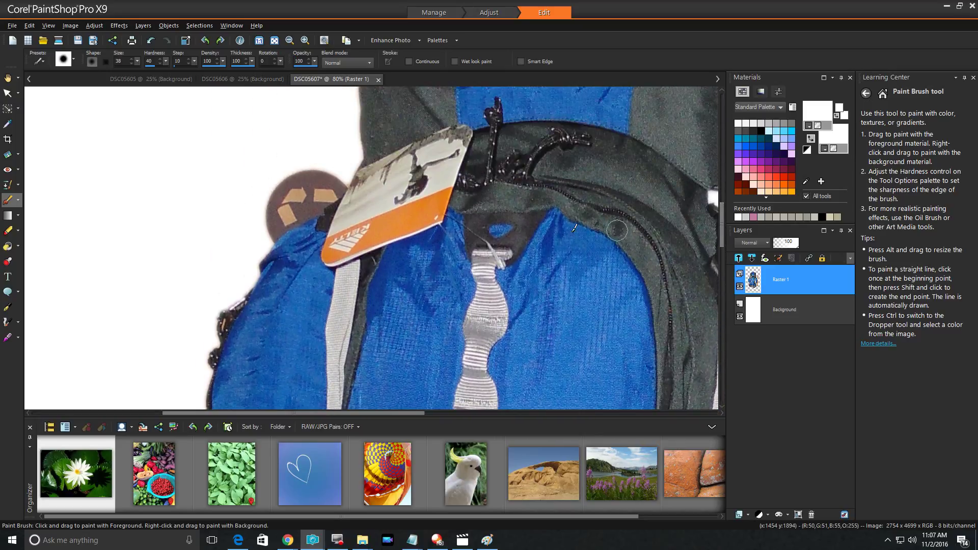
drag(341, 183, 272, 236)
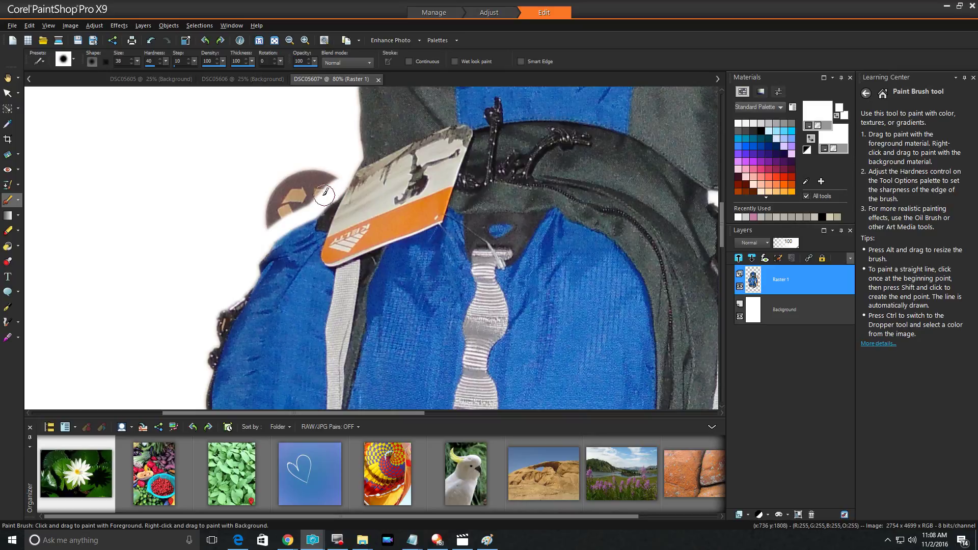
mouse_move(324, 195)
mouse_down()
mouse_move(258, 229)
mouse_move(273, 227)
mouse_move(332, 166)
mouse_move(267, 213)
mouse_move(316, 169)
mouse_move(264, 178)
mouse_move(257, 198)
mouse_move(288, 169)
mouse_move(298, 184)
mouse_move(278, 206)
mouse_up()
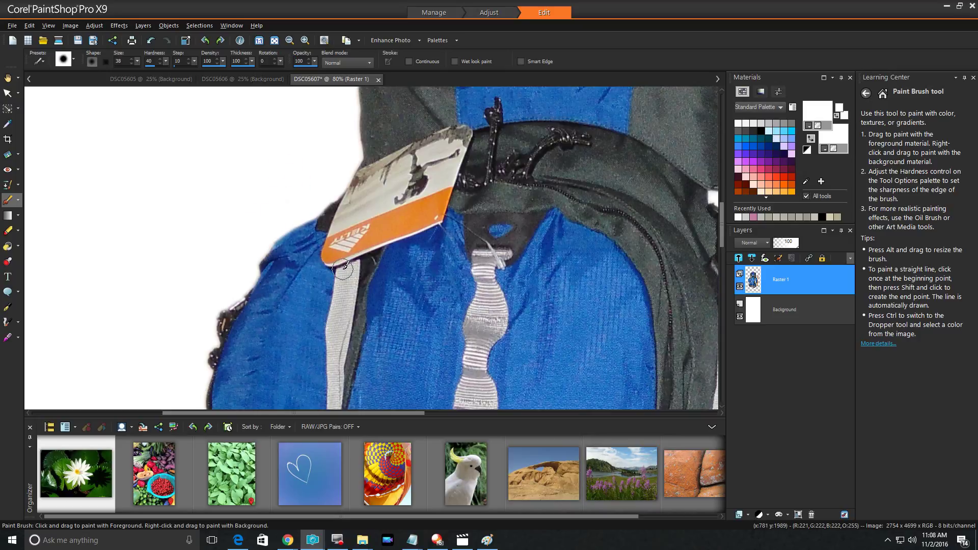
- Enclose the upper part of the cardboard right of the backpack with Auto Selection and delete it
drag(403, 413, 421, 415)
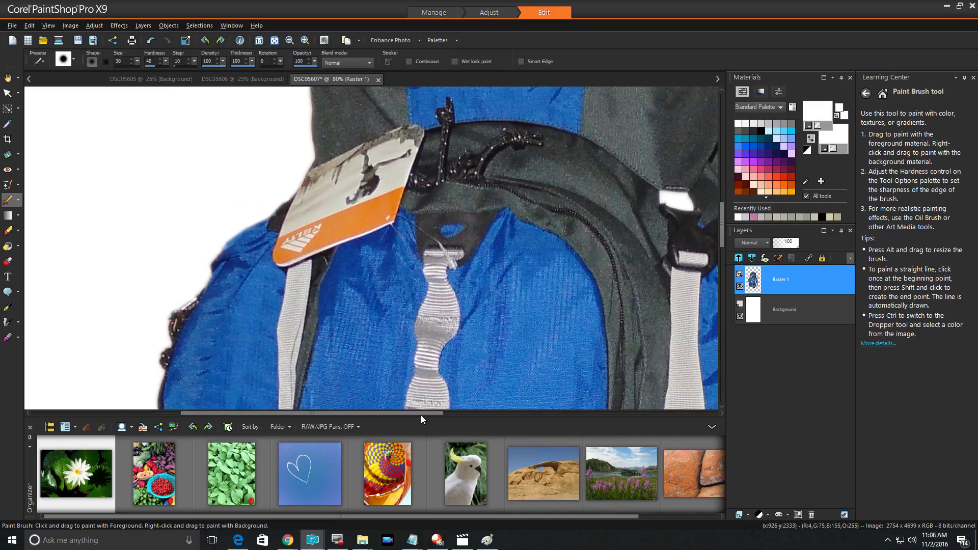
drag(722, 234, 731, 193)
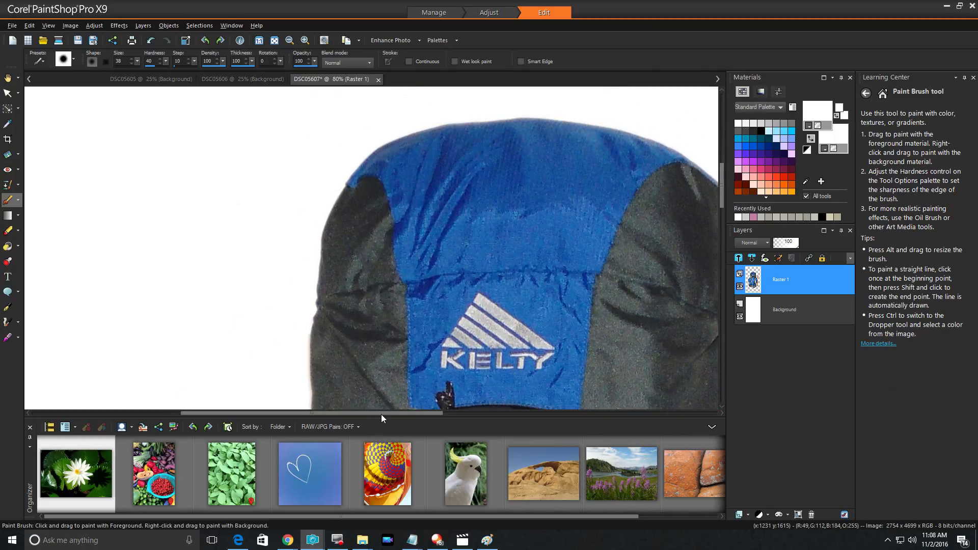
drag(381, 413, 494, 413)
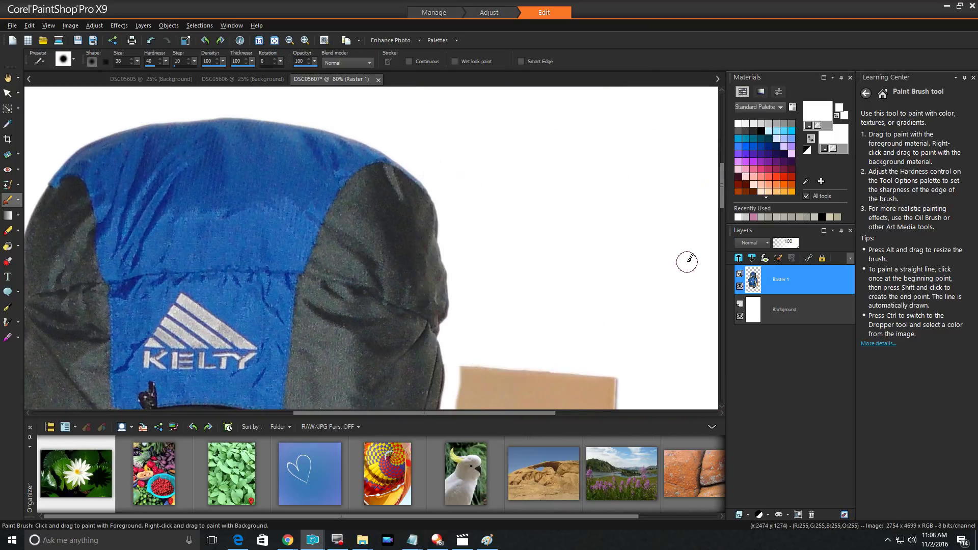
drag(721, 185, 727, 216)
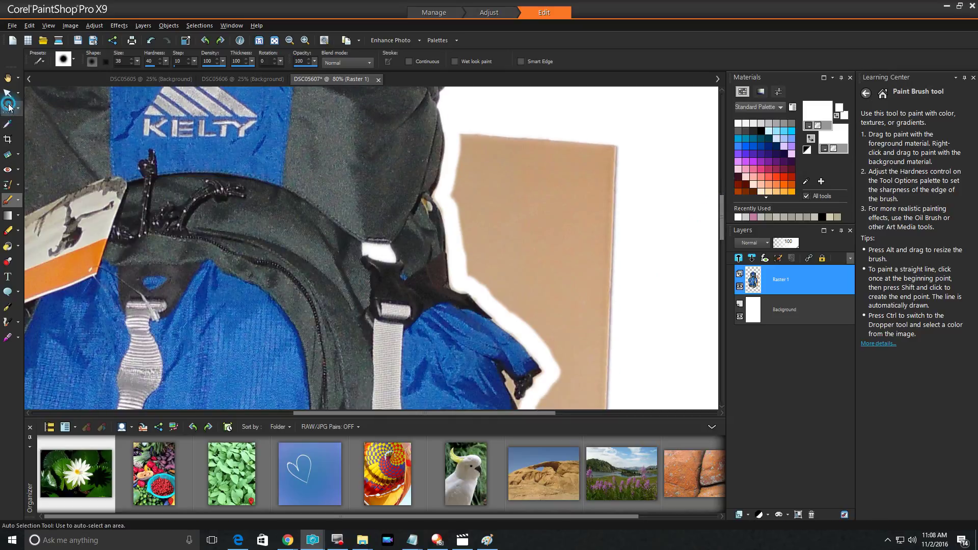
click(8, 107)
drag(665, 113, 449, 377)
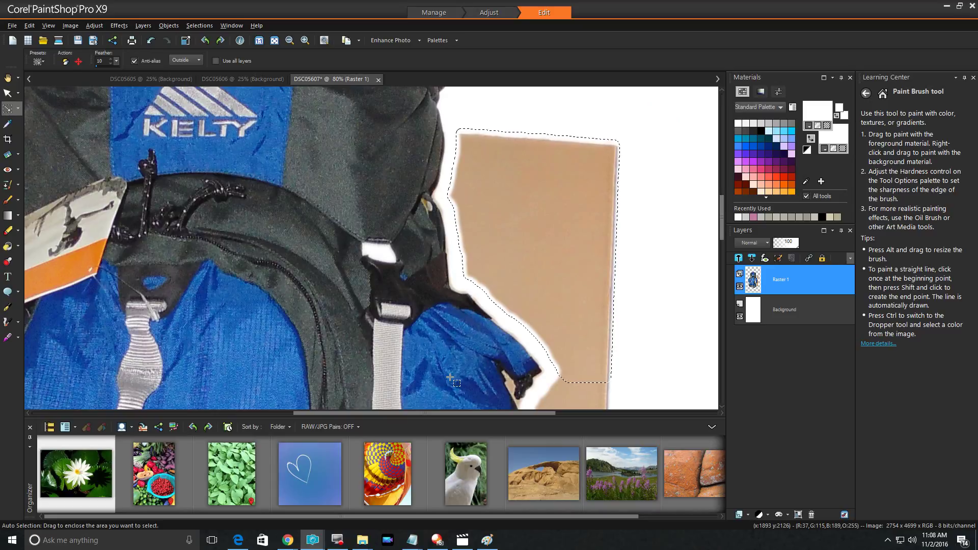
key(Delete)
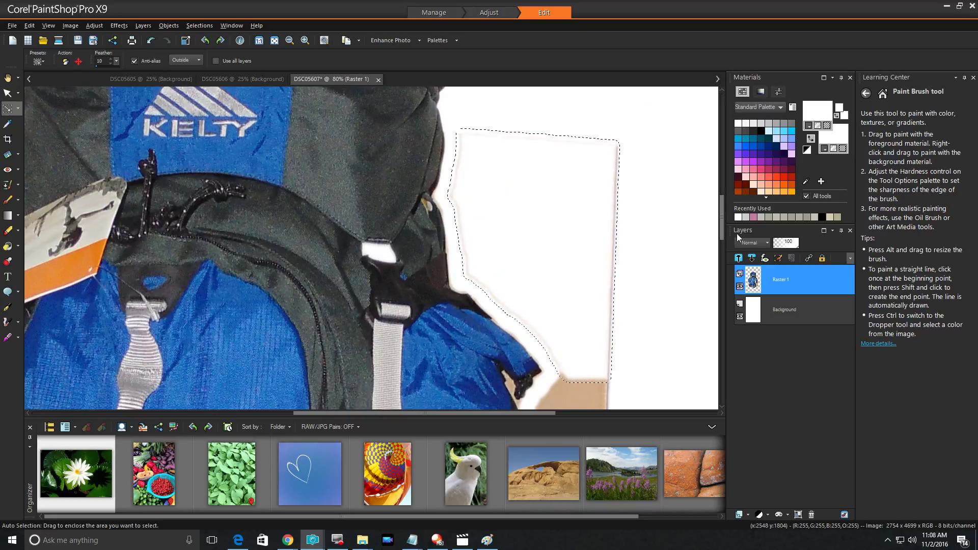
- Auto-select and delete the remaining cardboard beside the backpack in two parts, middle and lower, and remove the selection
drag(722, 218, 732, 261)
scroll(711, 258, down, 2)
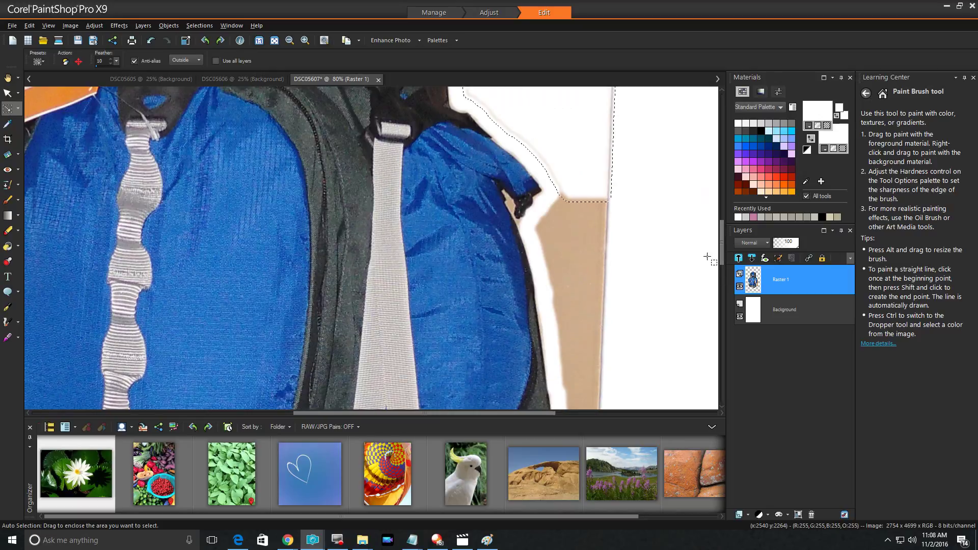
scroll(672, 279, down, 2)
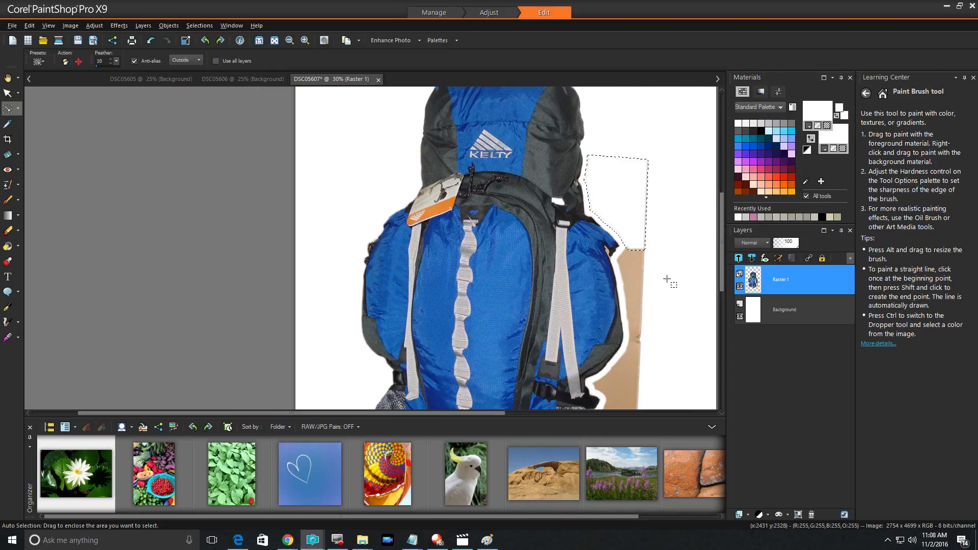
drag(722, 235, 725, 261)
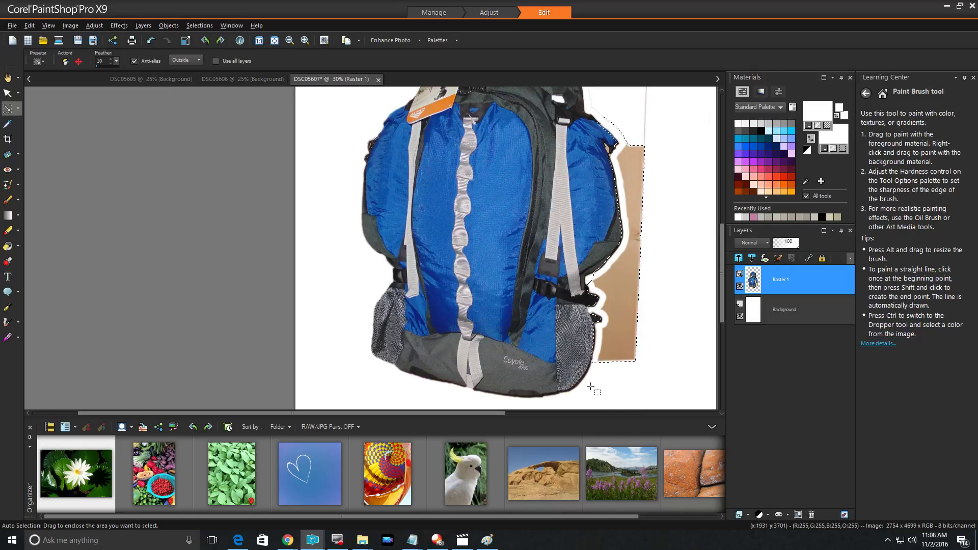
click(662, 354)
drag(666, 387, 625, 119)
key(Delete)
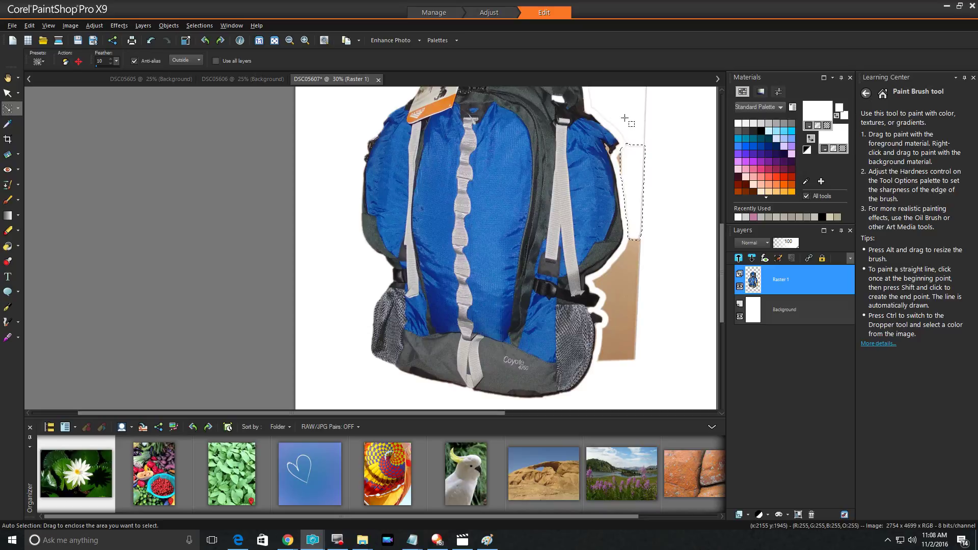
drag(681, 395, 600, 236)
key(Delete)
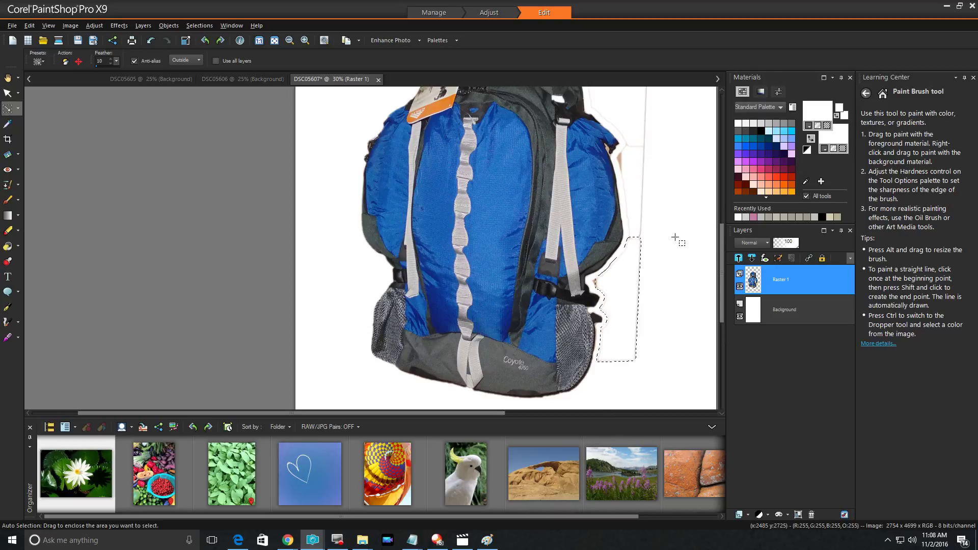
click(652, 329)
- Paint white with the Paint Brush over the faint outlines left where the cardboard was, from the lower part up to its top corner
scroll(651, 329, up, 1)
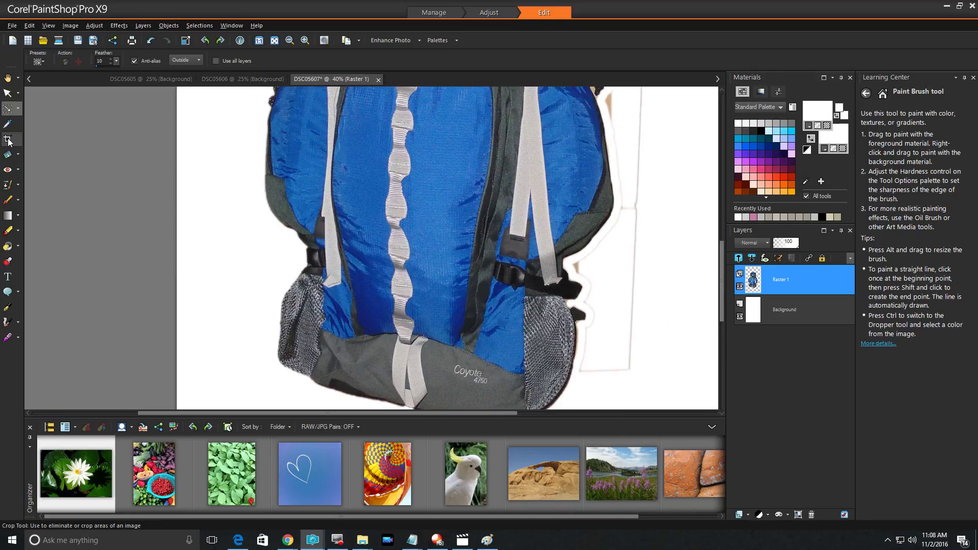
click(8, 201)
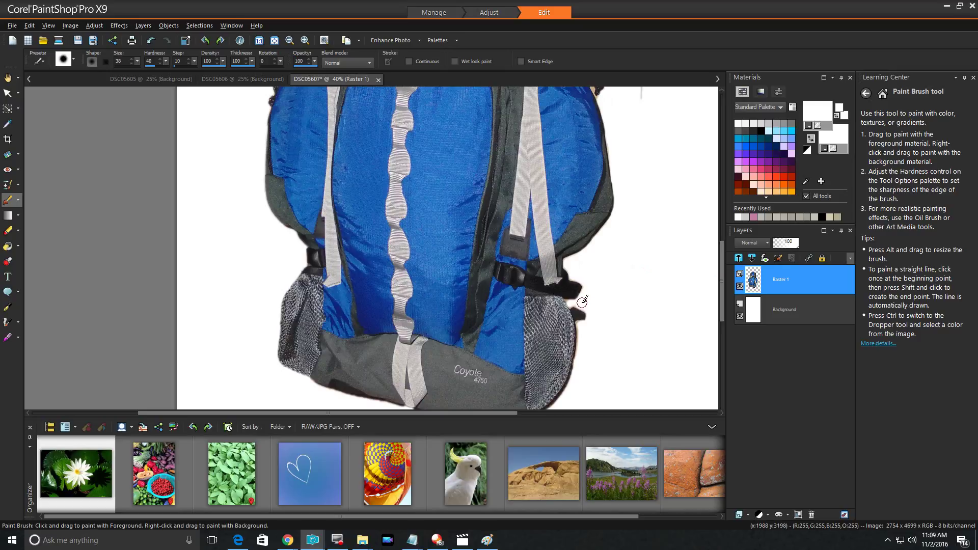
drag(722, 289, 722, 249)
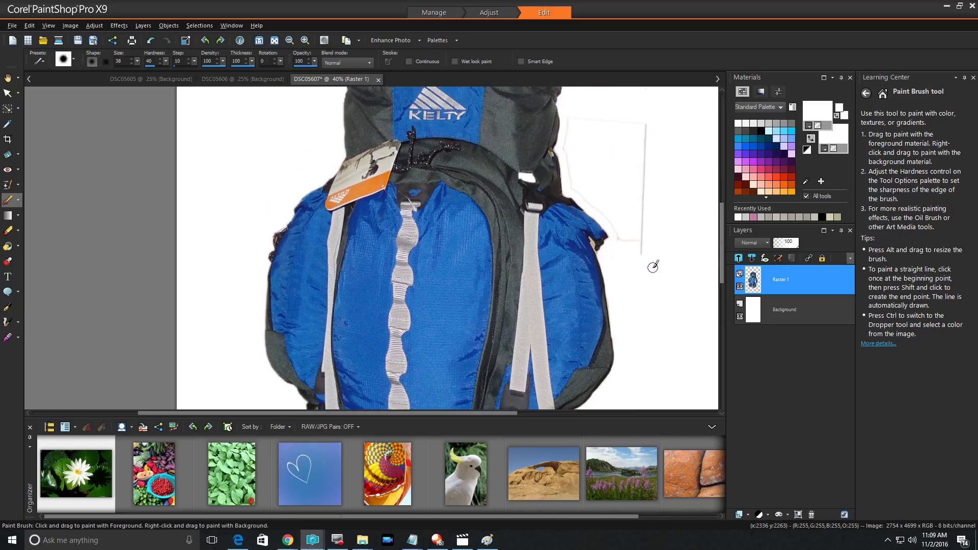
drag(640, 255, 639, 155)
drag(636, 247, 617, 228)
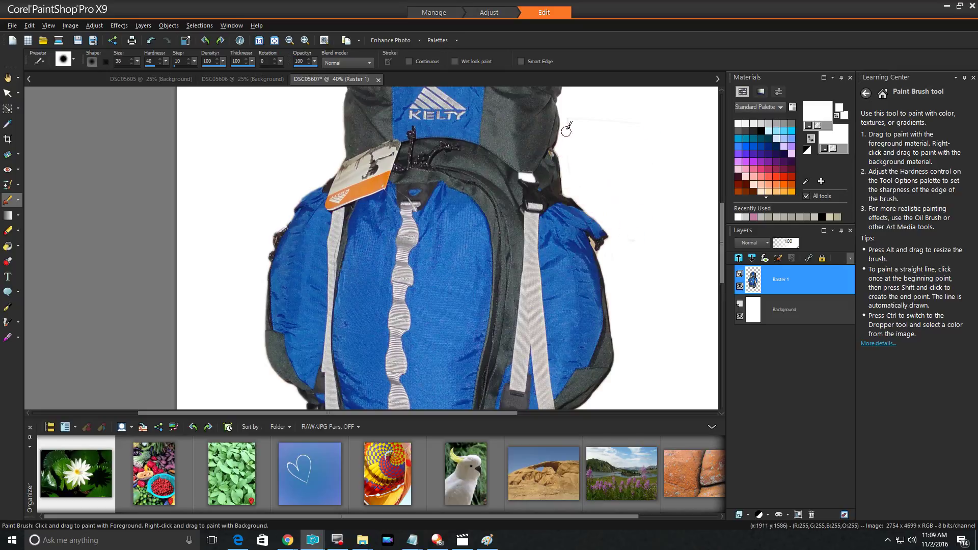
click(644, 121)
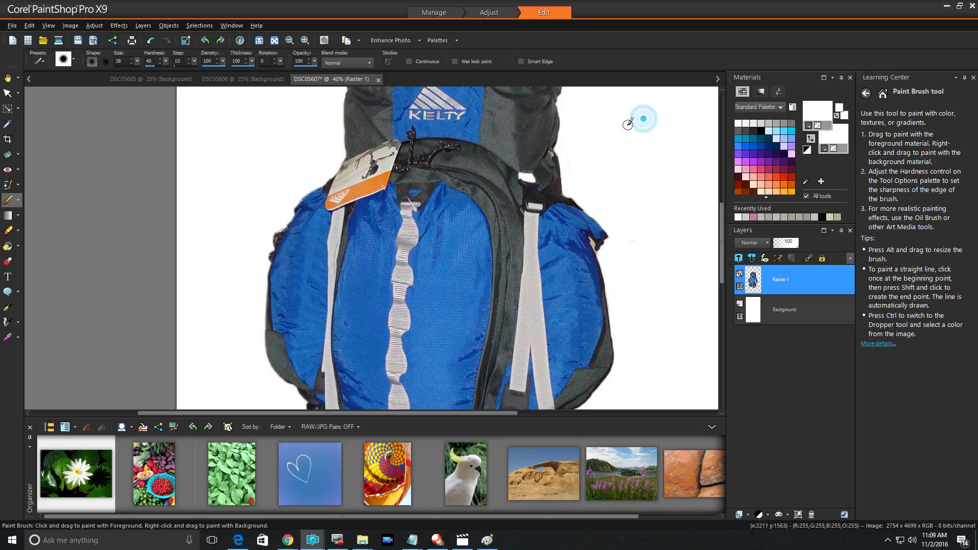
- Reduce the brush size to 10 and paint white over the cardboard left between the right side pocket and its dangling strap end
click(569, 150)
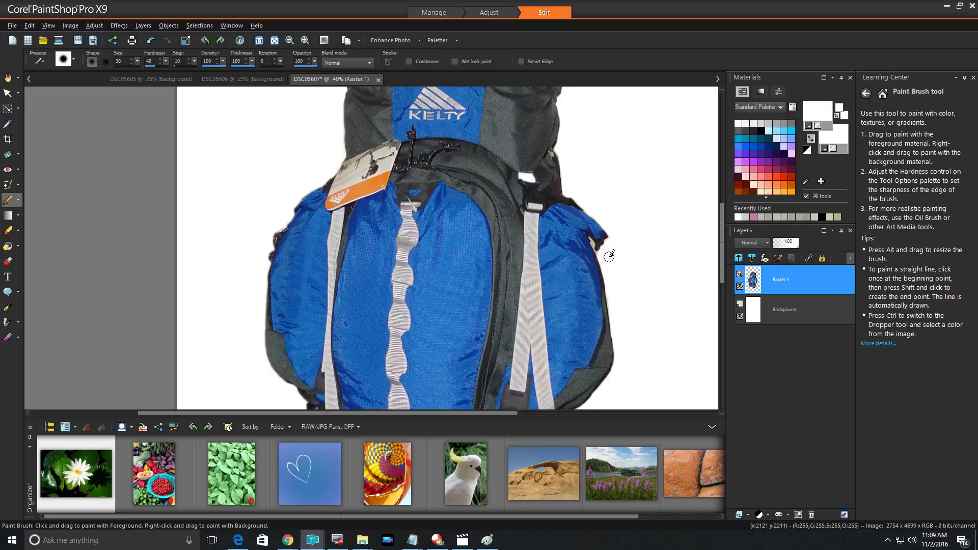
scroll(610, 254, up, 5)
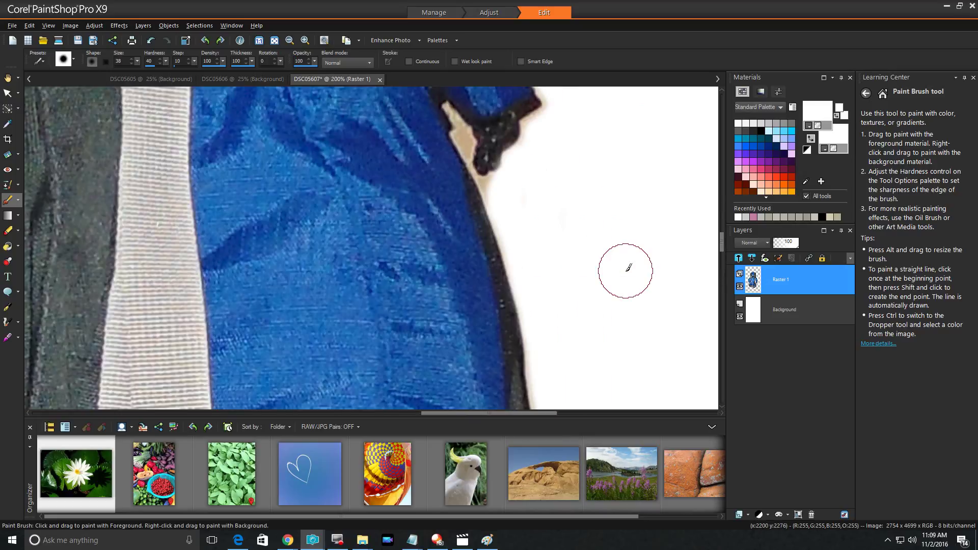
click(138, 61)
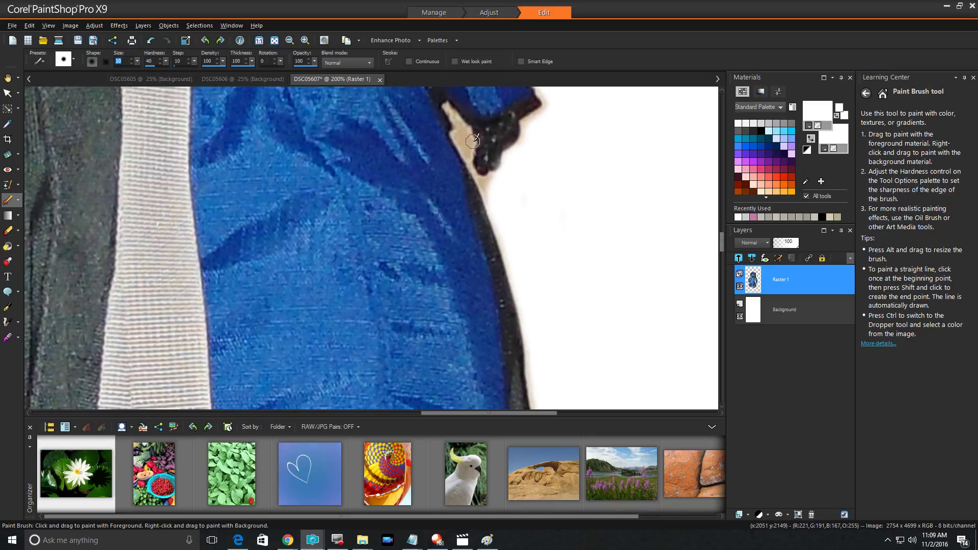
drag(448, 107, 487, 196)
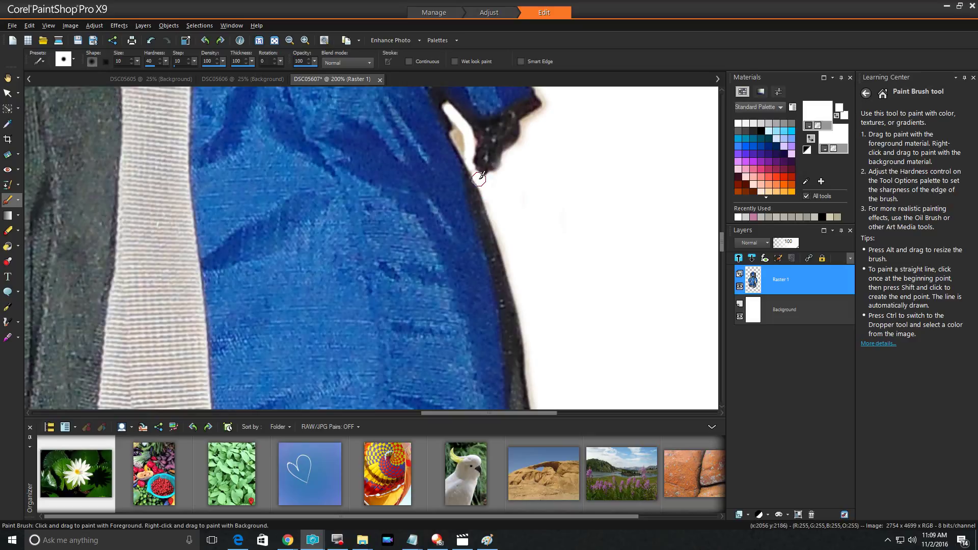
mouse_move(475, 172)
mouse_down()
mouse_move(458, 131)
mouse_move(462, 143)
mouse_up()
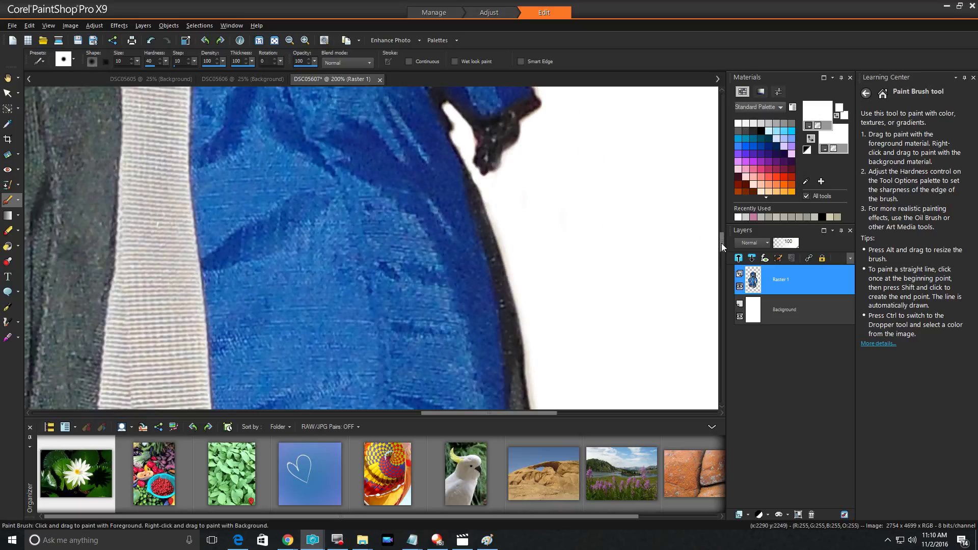
- Paint white over the fringe at the notch in the backpack's right edge, just below the top compartment
drag(722, 243, 720, 225)
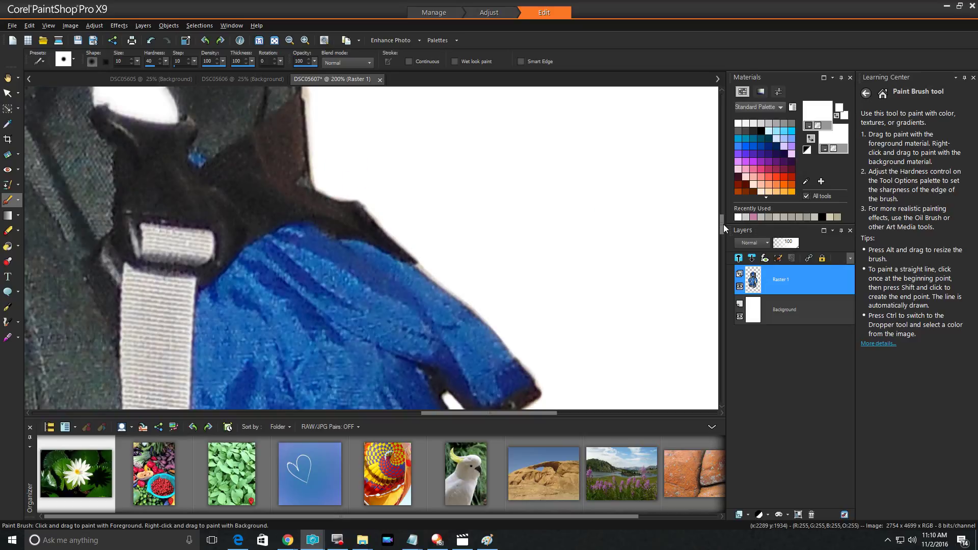
drag(723, 226, 721, 210)
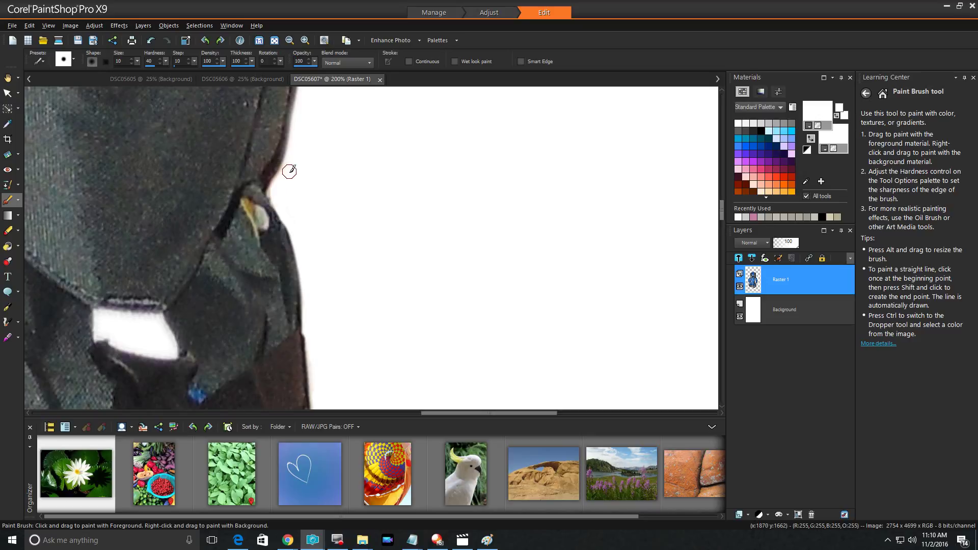
drag(290, 172, 273, 201)
- Paint white along the right side pocket's outer edge, from its middle down around the lower curve toward the straps
mouse_move(723, 211)
mouse_down()
mouse_move(721, 166)
mouse_move(727, 261)
mouse_move(727, 252)
mouse_up()
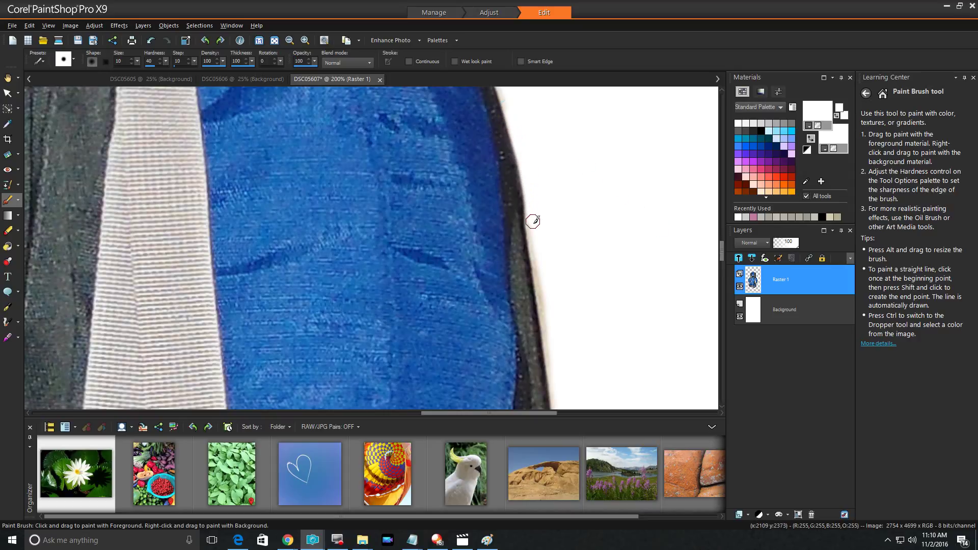
drag(539, 269, 554, 375)
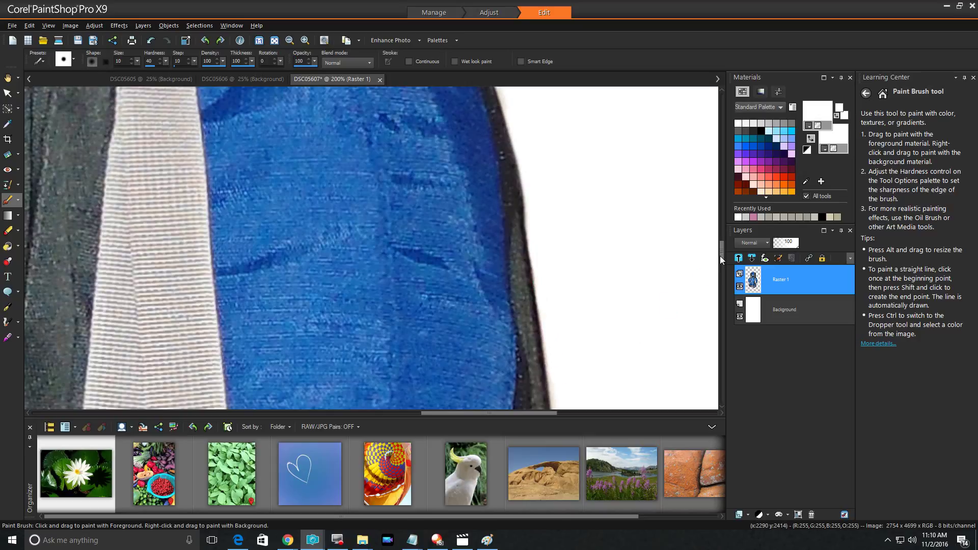
drag(721, 251, 723, 267)
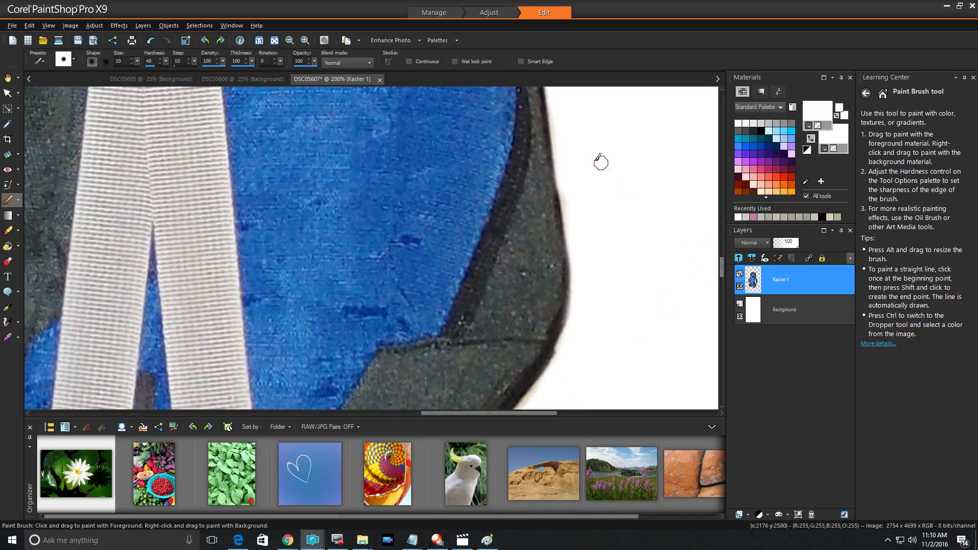
drag(565, 178, 572, 218)
scroll(661, 242, down, 1)
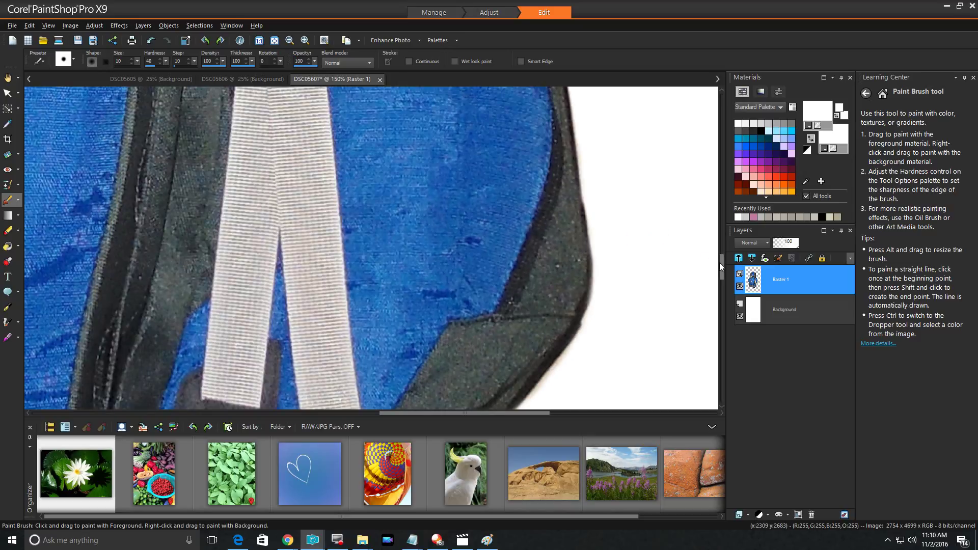
drag(719, 262, 721, 280)
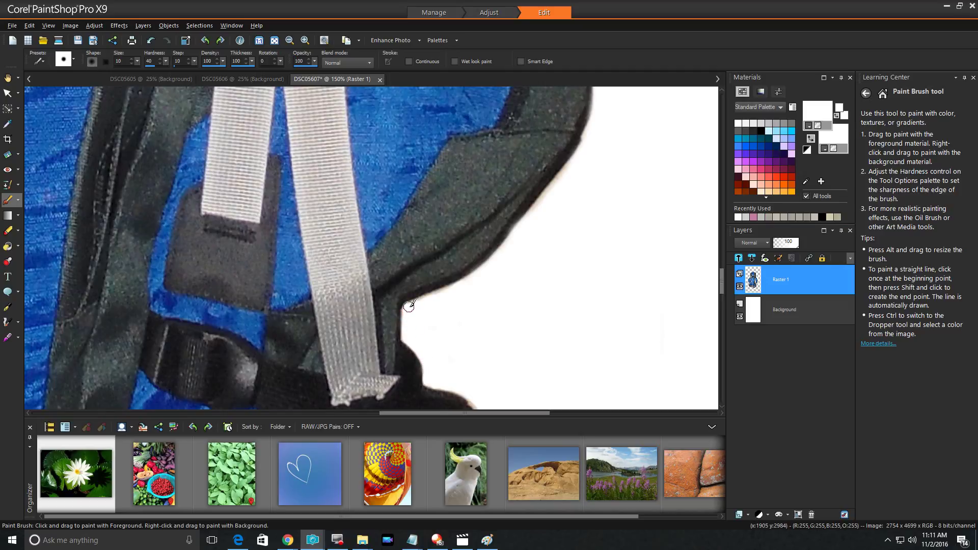
click(467, 280)
click(571, 164)
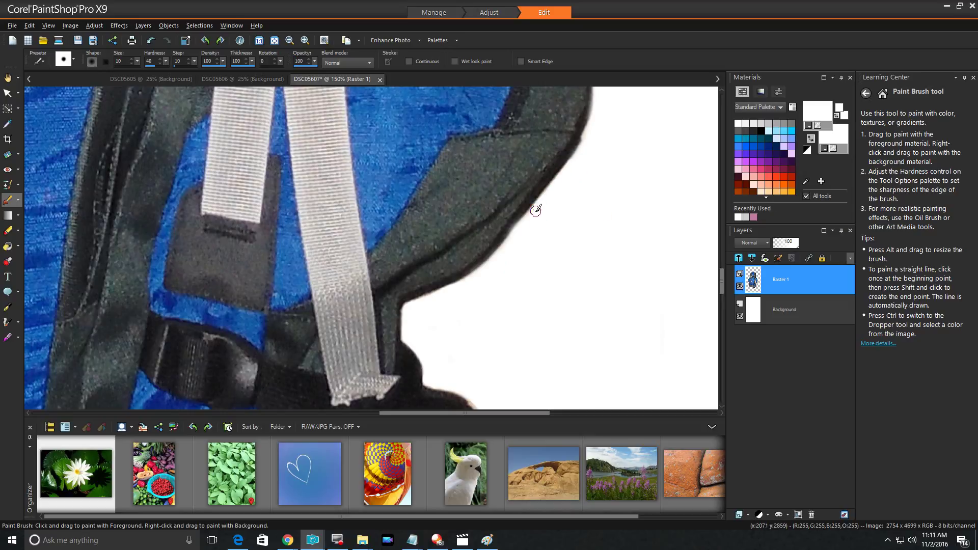
- Clean the fringe around the lower right strap ends and the upper outer edge of the right mesh pocket with white
drag(721, 273, 722, 279)
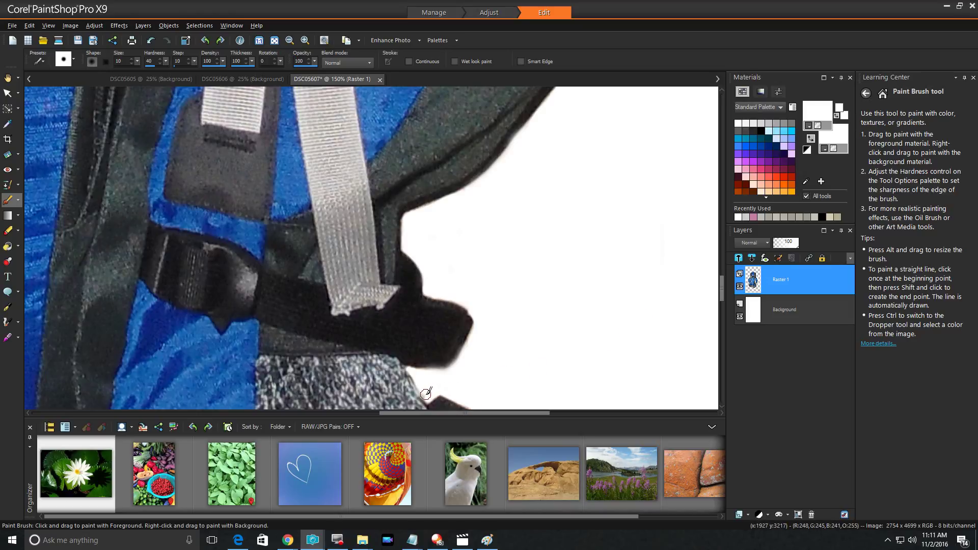
drag(723, 288, 723, 301)
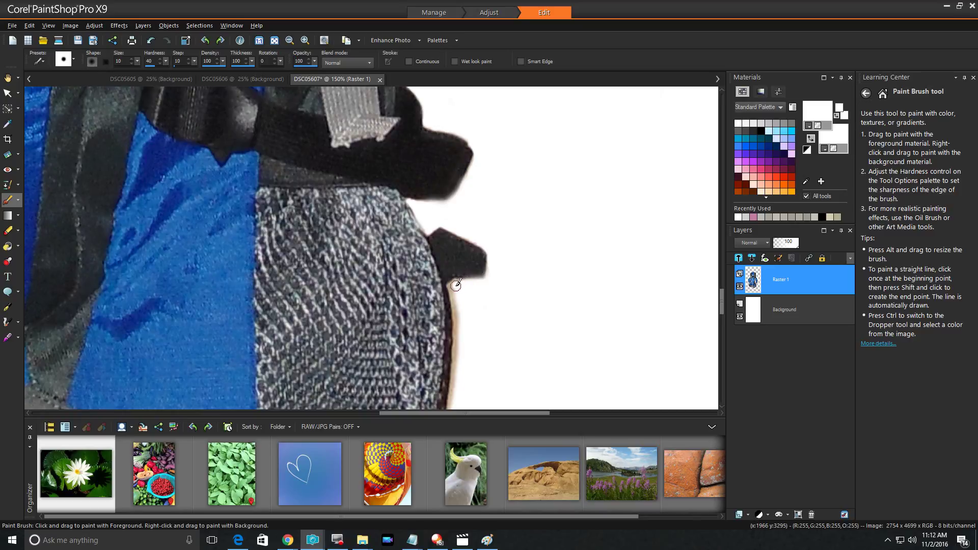
drag(453, 295, 450, 403)
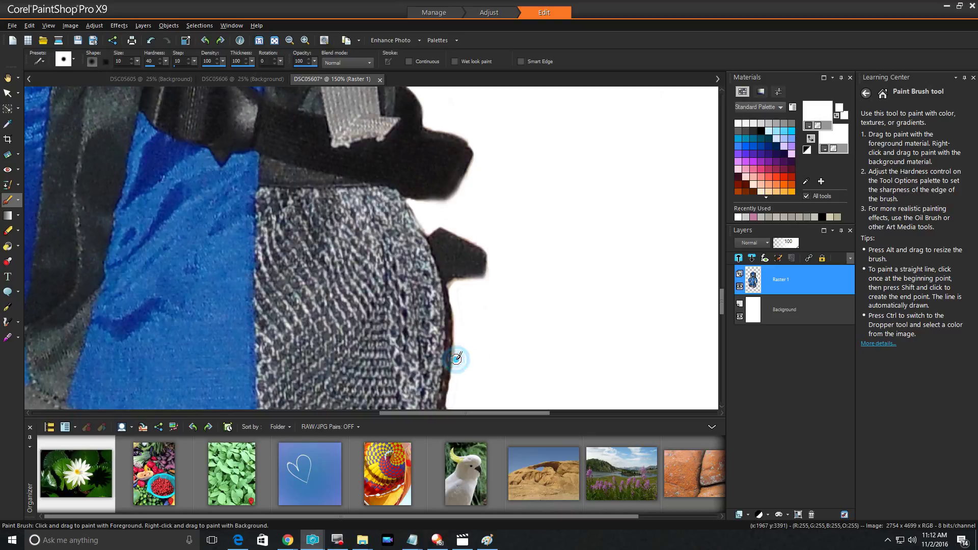
drag(455, 324, 455, 285)
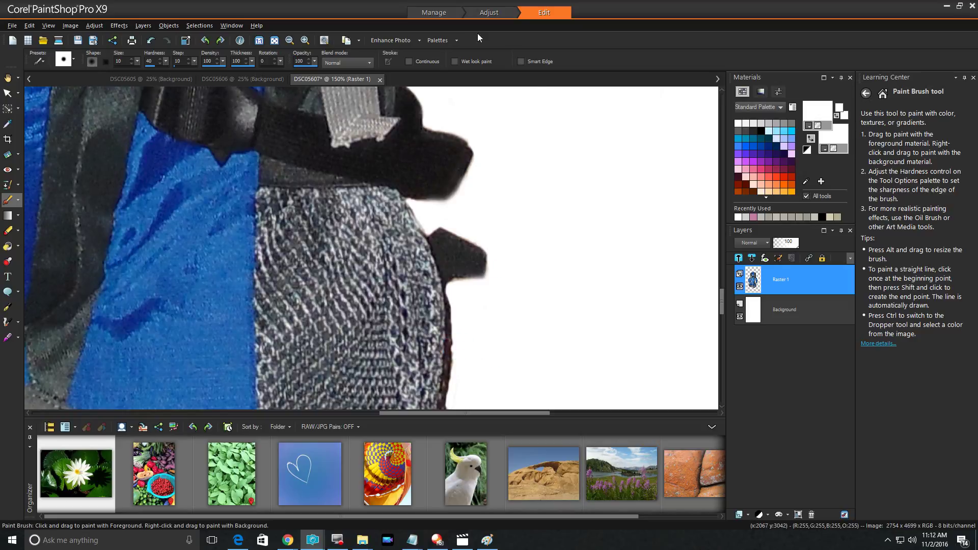
- Undo the last brush stroke and touch up the right mesh pocket's outer edge with white, continuing toward the backpack's base
click(151, 41)
click(458, 348)
drag(724, 295, 723, 310)
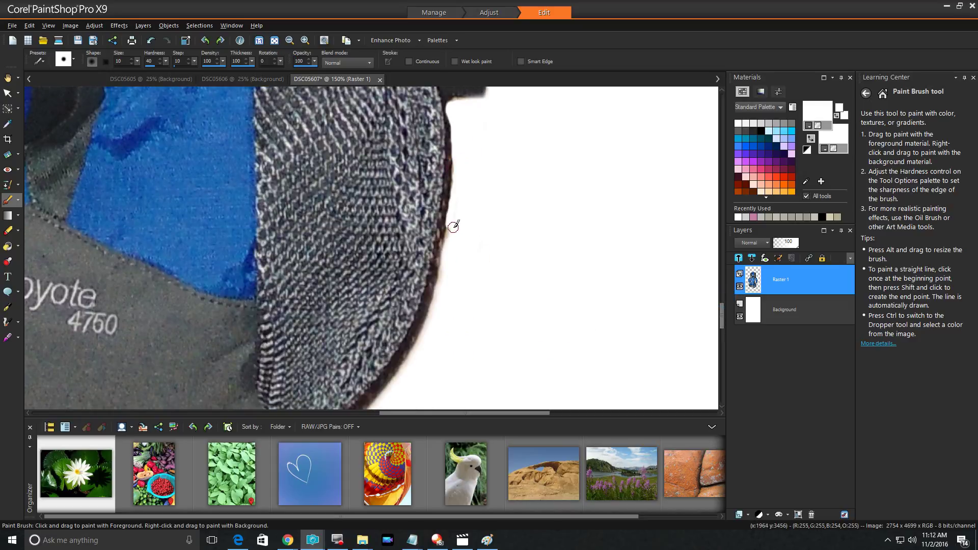
drag(453, 226, 450, 240)
scroll(355, 341, down, 1)
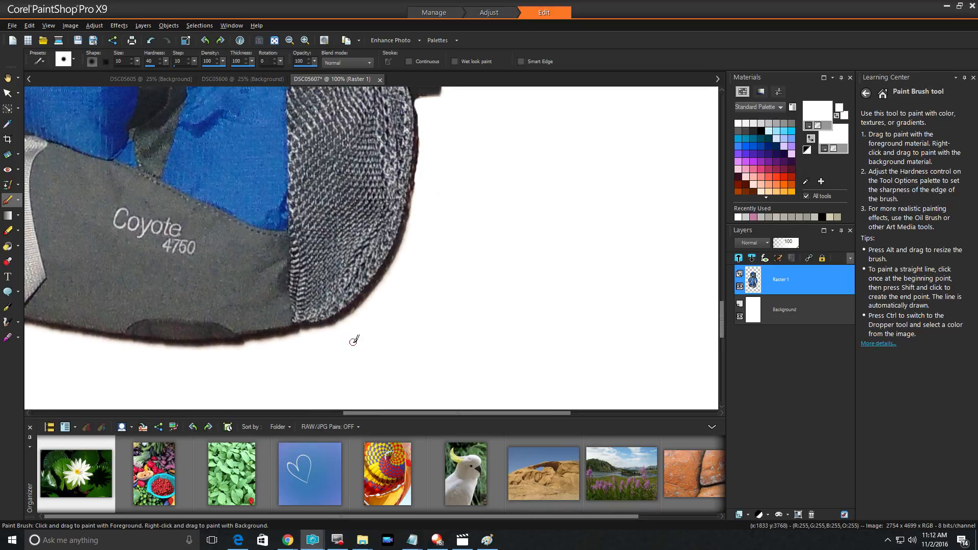
- Enclose the whole backpack with Auto Selection and copy the selected area
scroll(354, 340, down, 4)
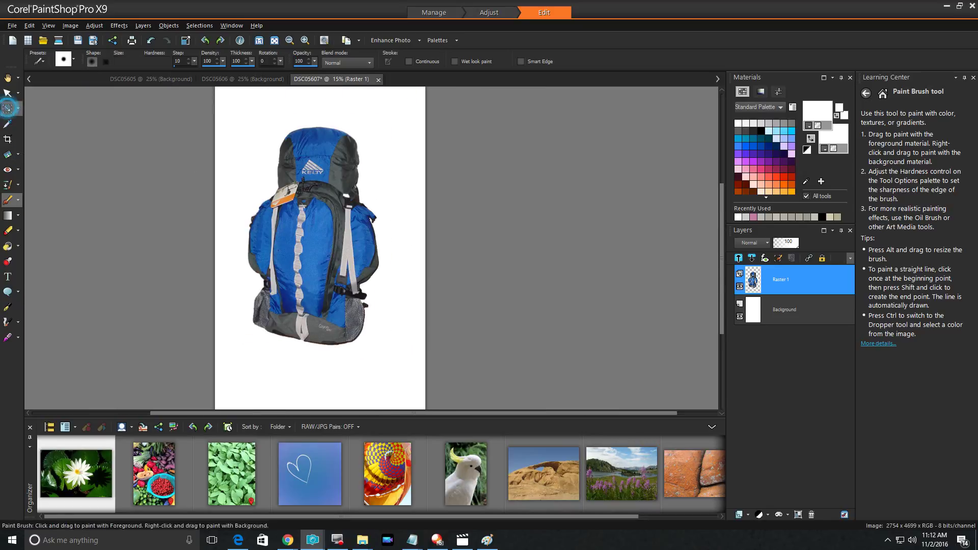
click(7, 109)
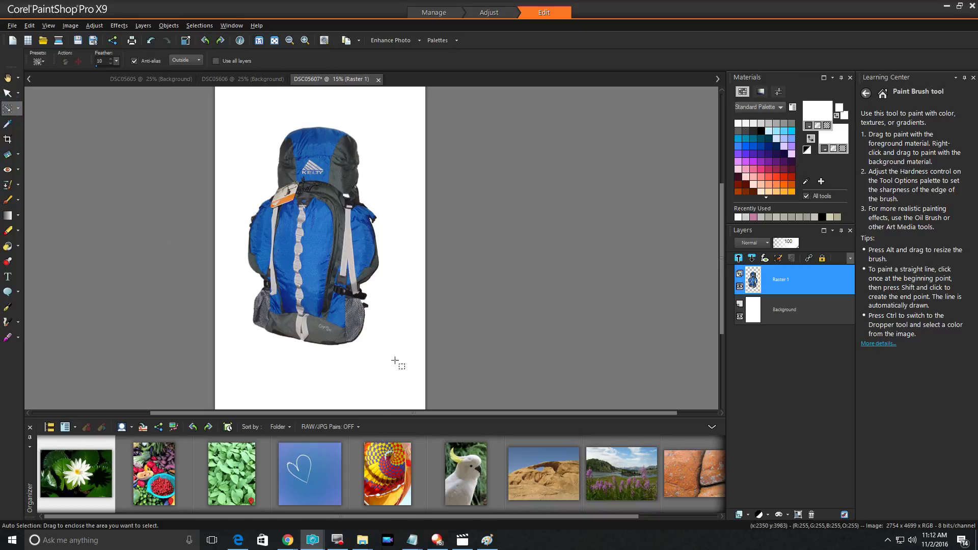
drag(381, 355, 238, 122)
scroll(420, 291, up, 1)
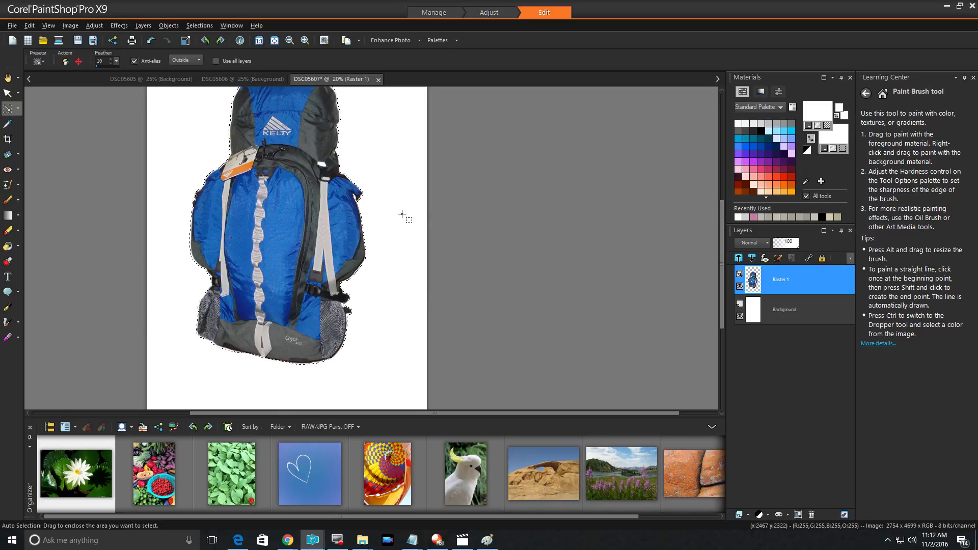
drag(721, 269, 721, 235)
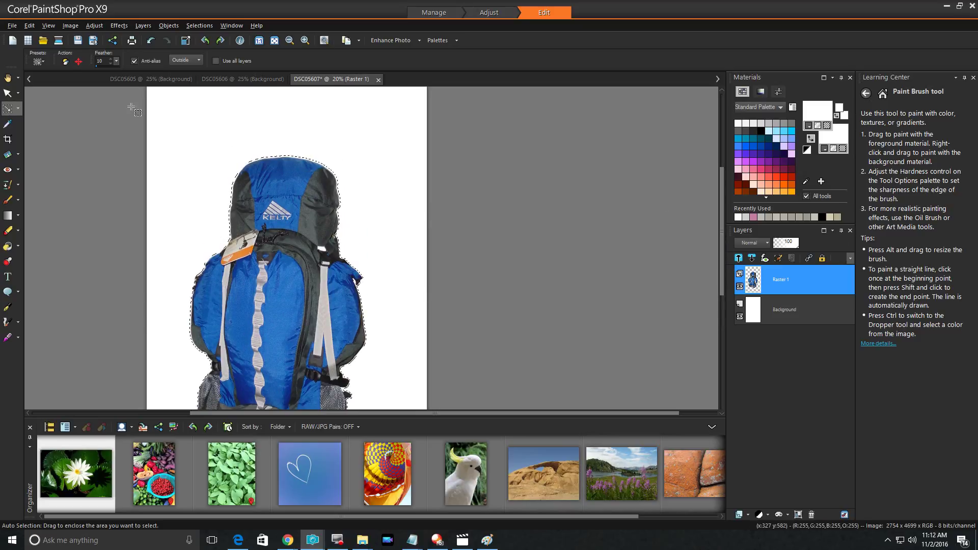
click(29, 25)
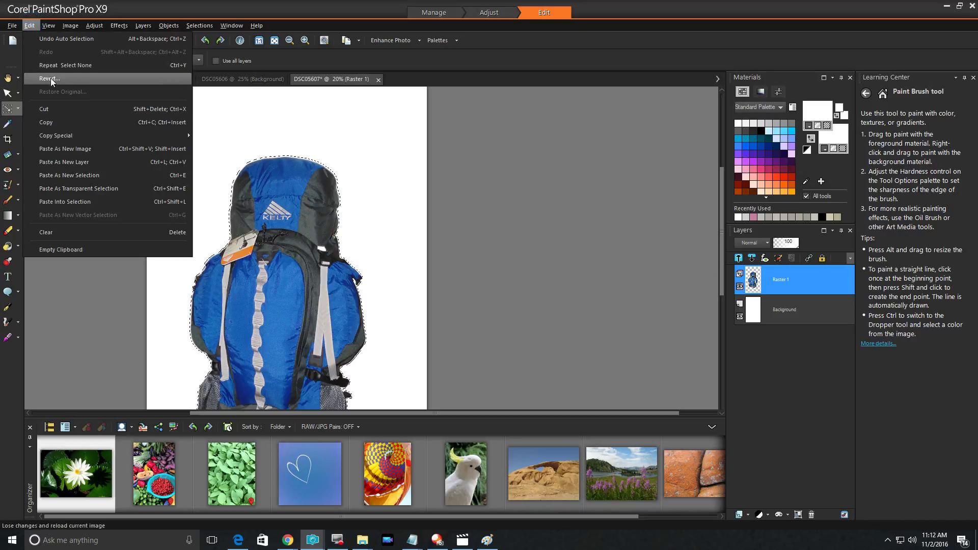
click(45, 123)
- Enclose the entire canvas with a rectangular selection, delete the contents of Raster 1 and remove the selection
click(20, 108)
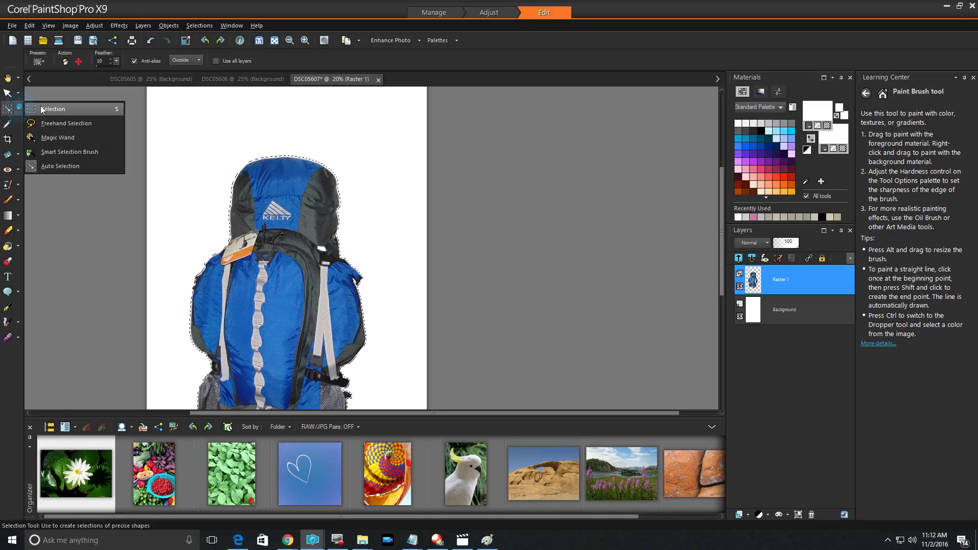
click(43, 104)
scroll(126, 90, down, 3)
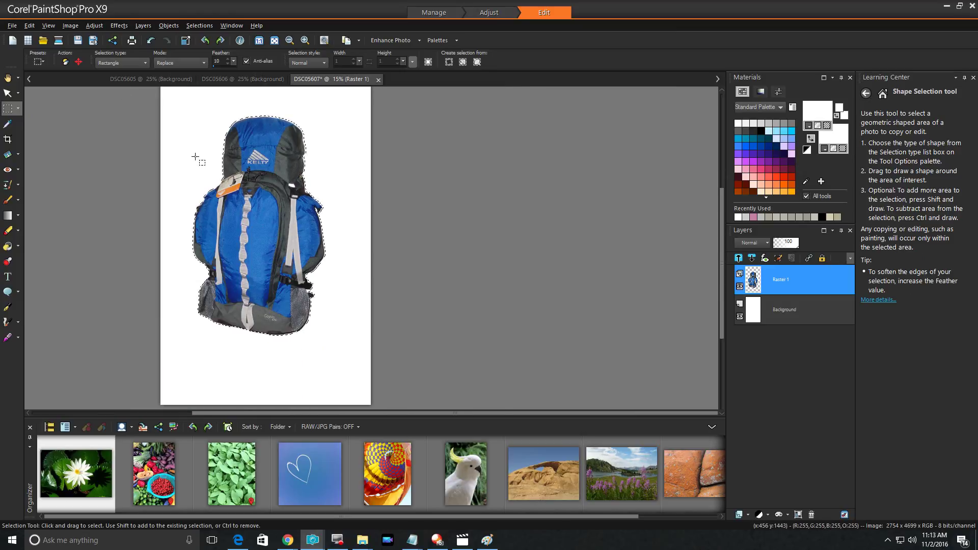
scroll(198, 157, down, 1)
click(311, 154)
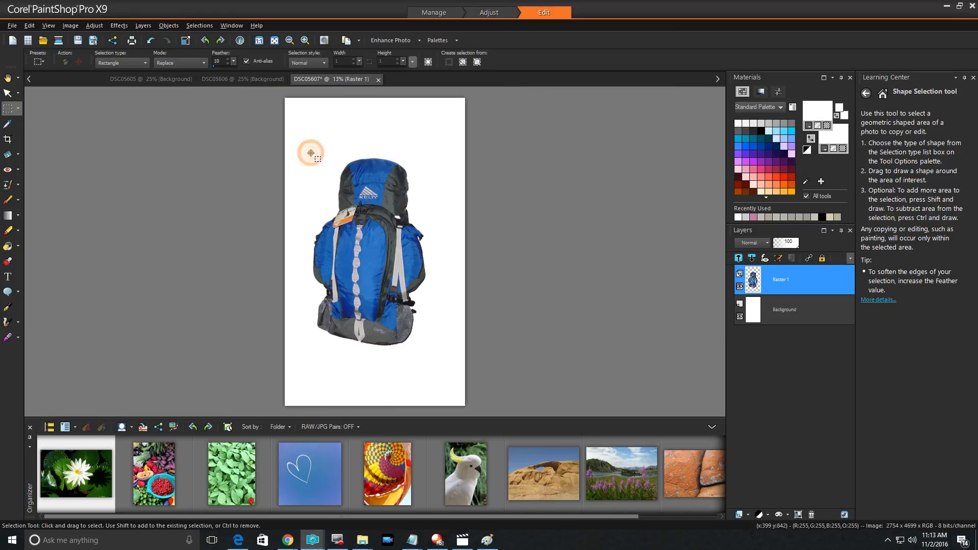
drag(272, 96, 505, 437)
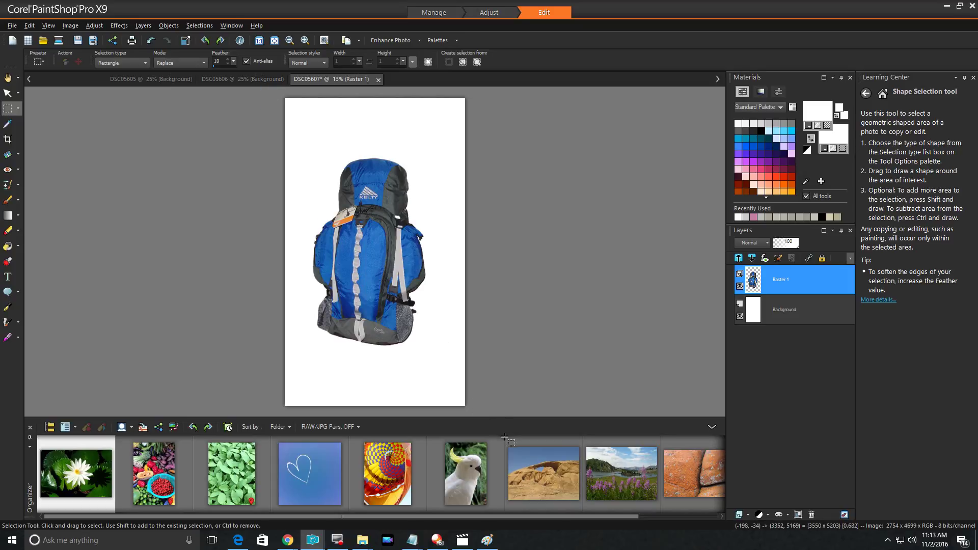
key(Delete)
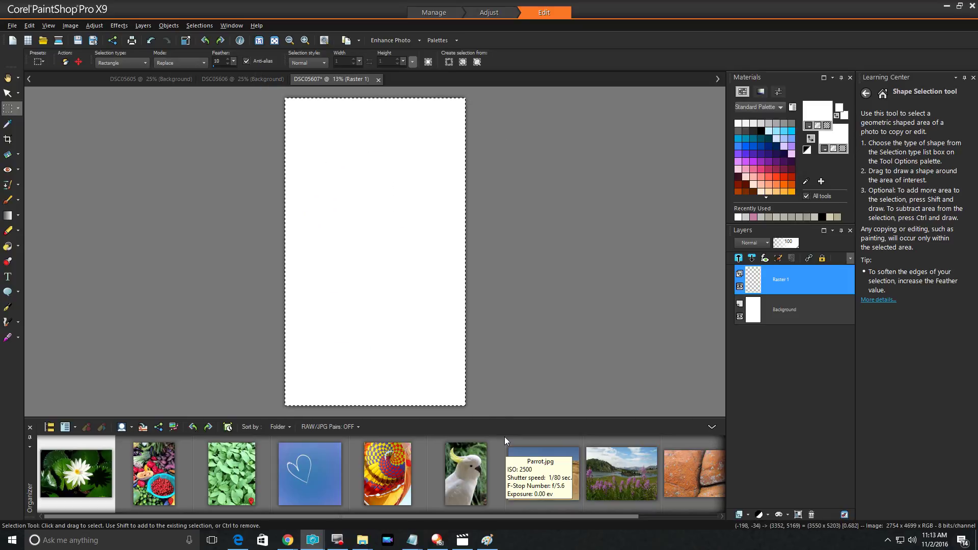
click(432, 377)
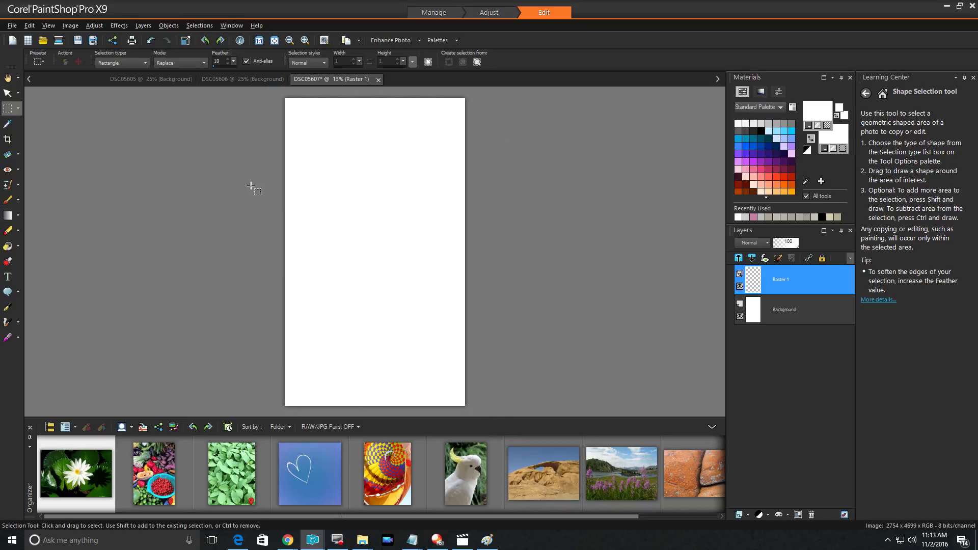
- Paste the copied backpack as a new layer and free-rotate all layers 1.00 degree to the left
click(31, 25)
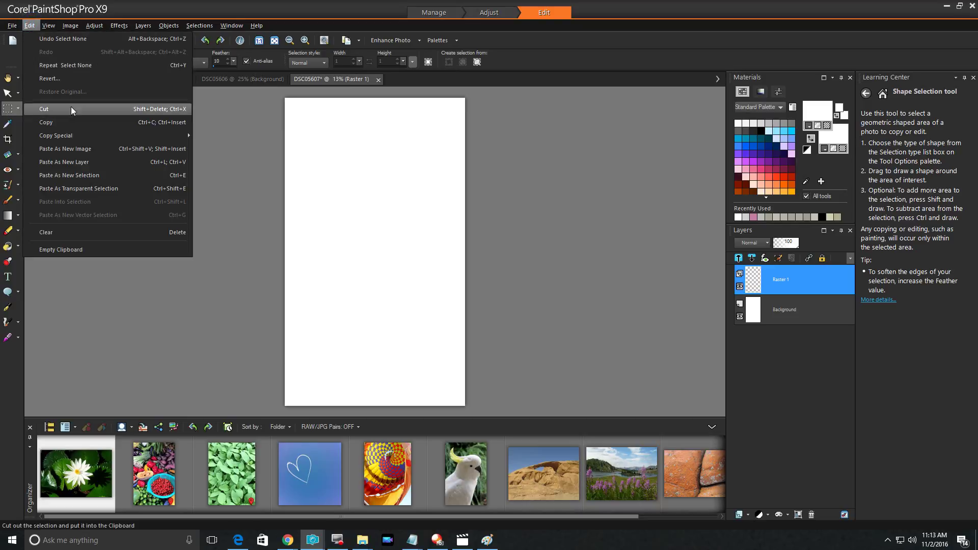
click(85, 161)
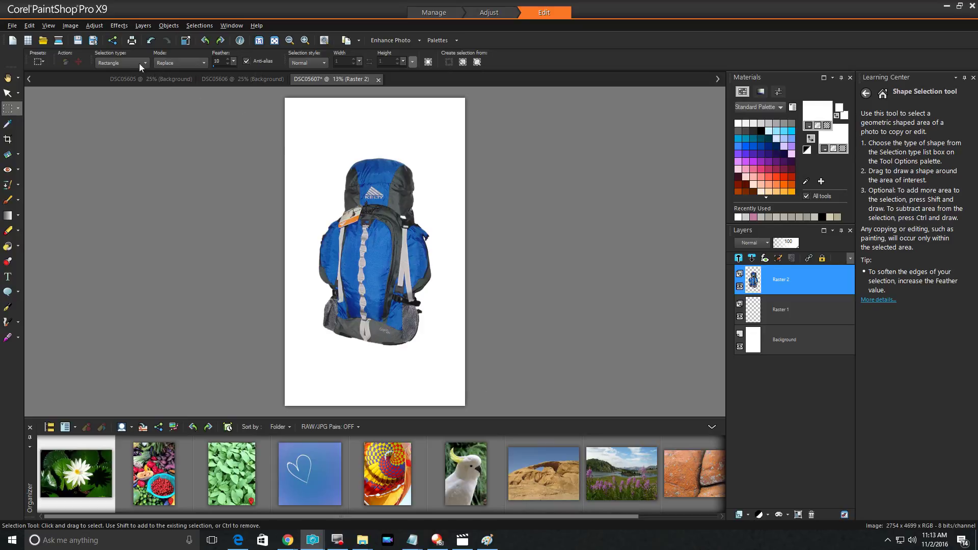
click(71, 28)
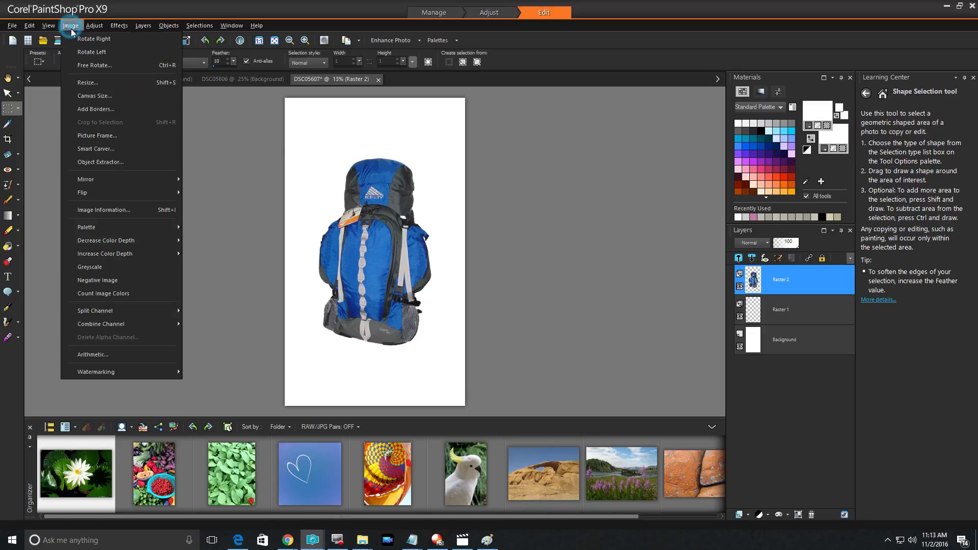
click(100, 66)
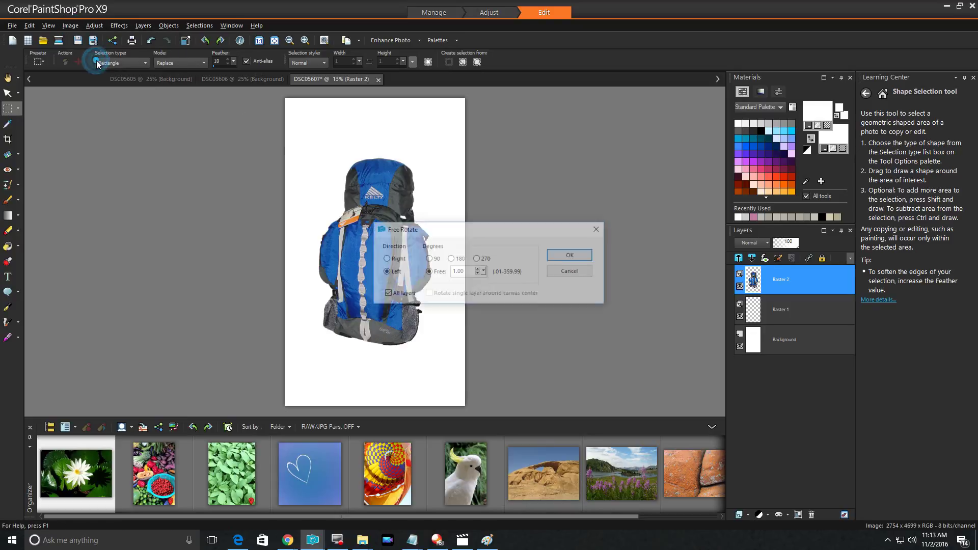
click(575, 255)
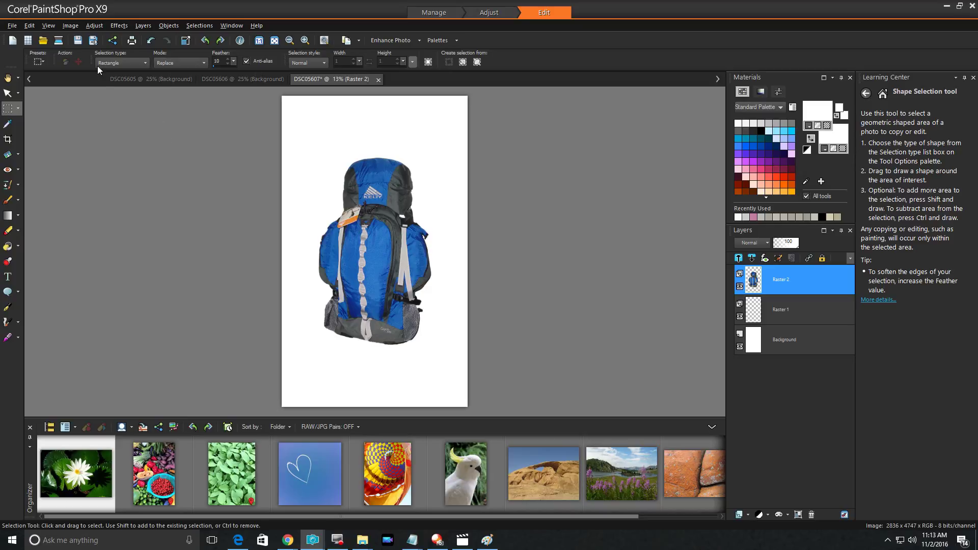
- Try free-rotating all layers another 1.00 degree to the left, and undo that rotation
click(67, 25)
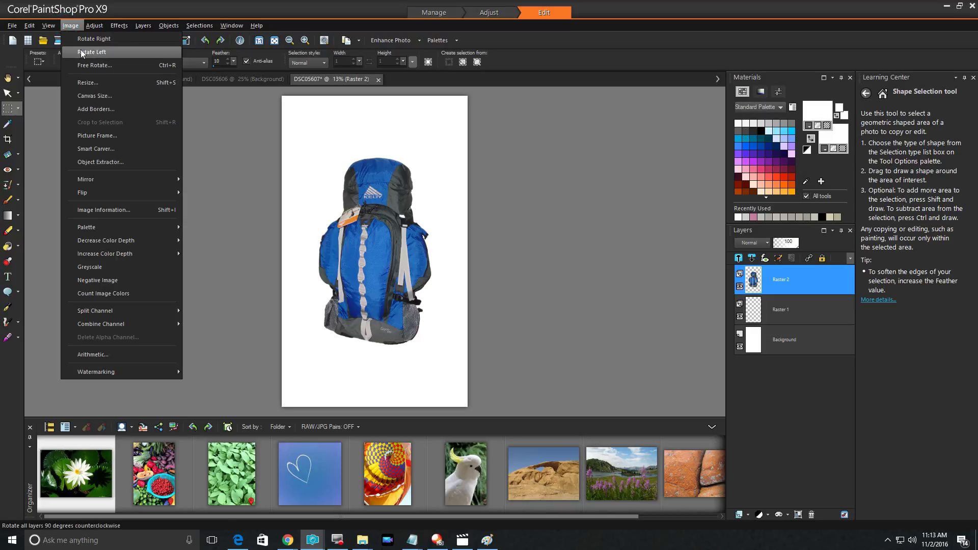
click(90, 65)
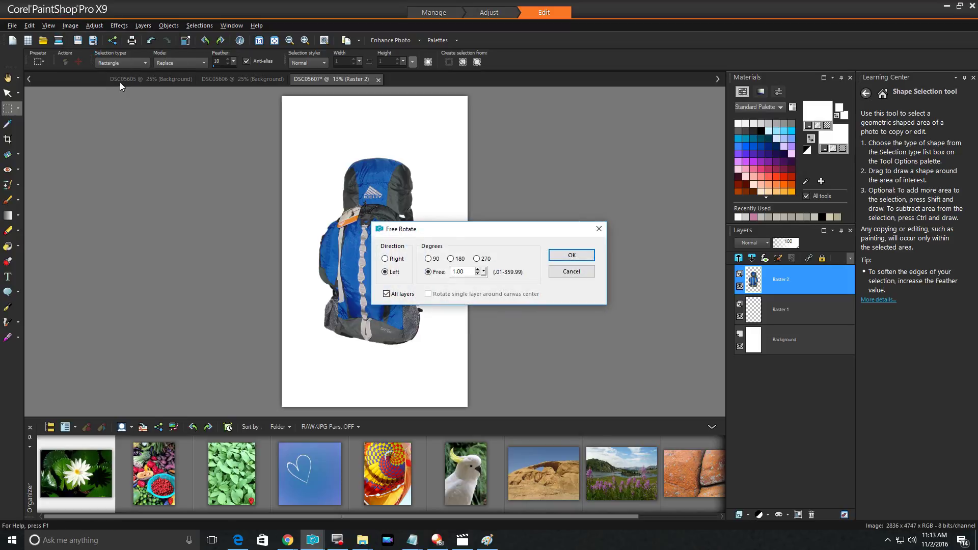
click(581, 258)
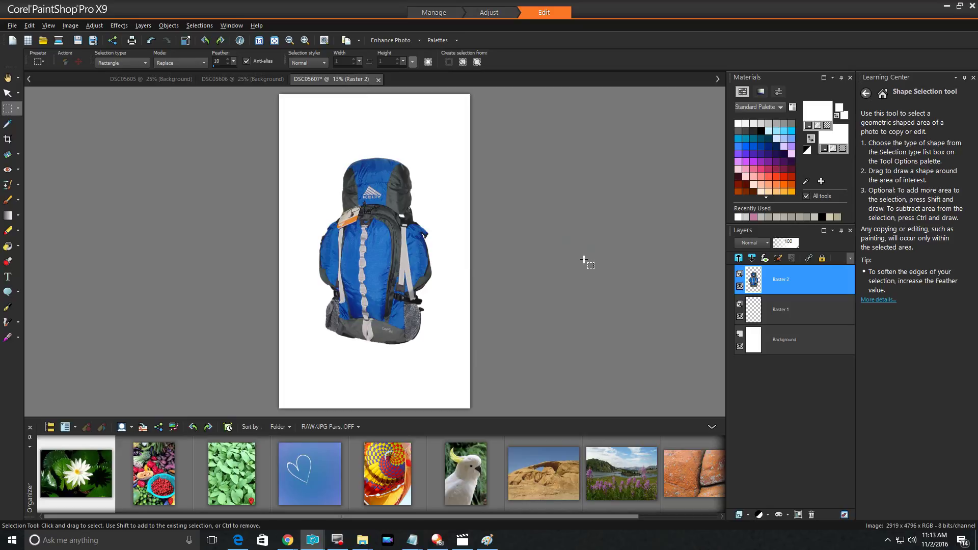
click(150, 41)
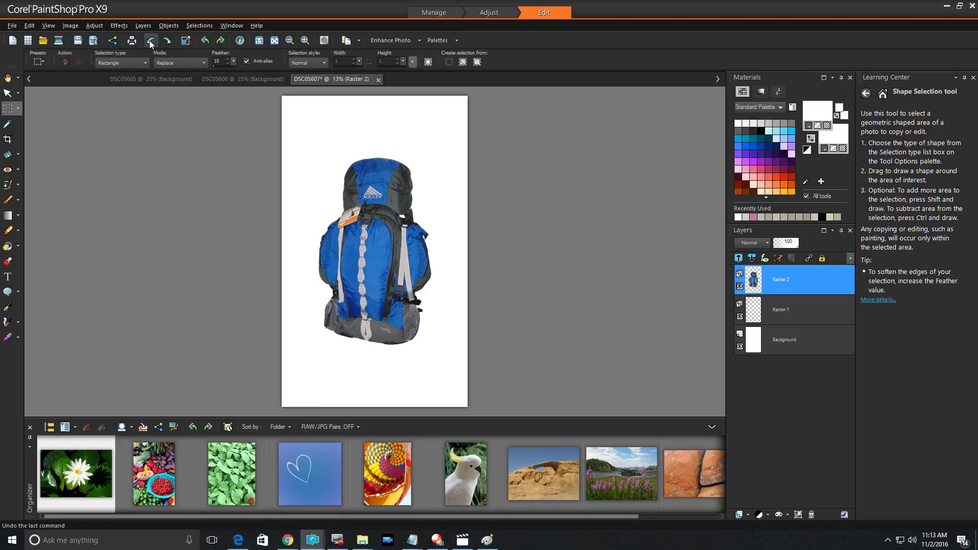
- Close the DSC05607 backpack image and answer the closing prompts
click(378, 80)
click(458, 294)
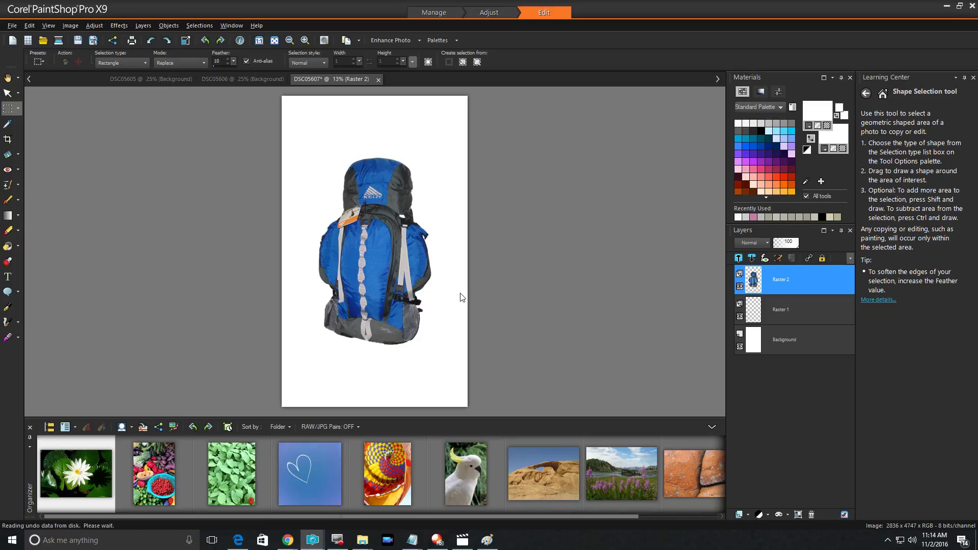
click(525, 297)
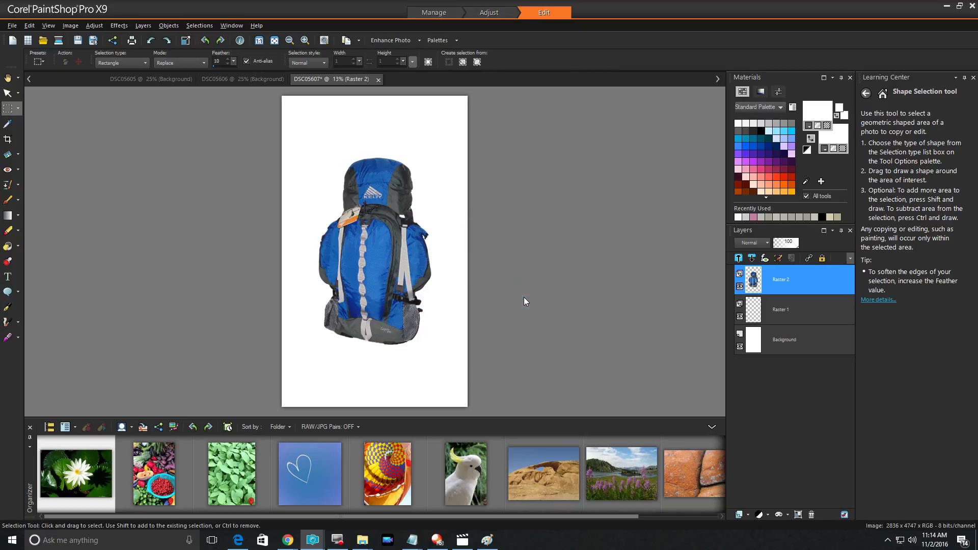